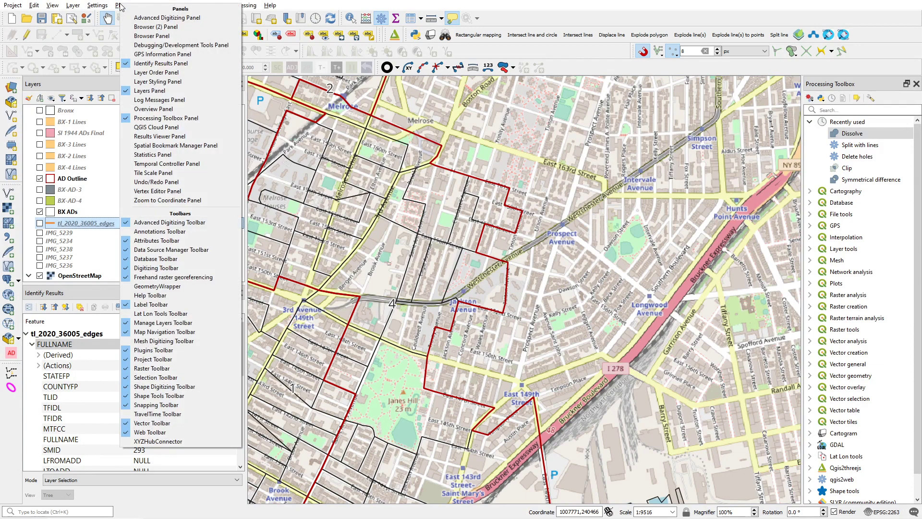
Open the plugin manager and view the details of the installed Freehand raster georeferencer plugin.
right_click(117, 4)
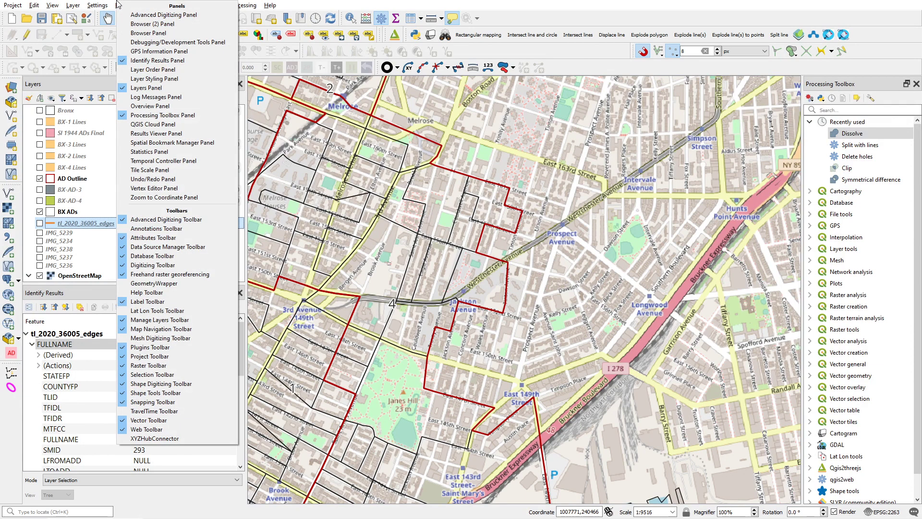
click(118, 3)
click(125, 6)
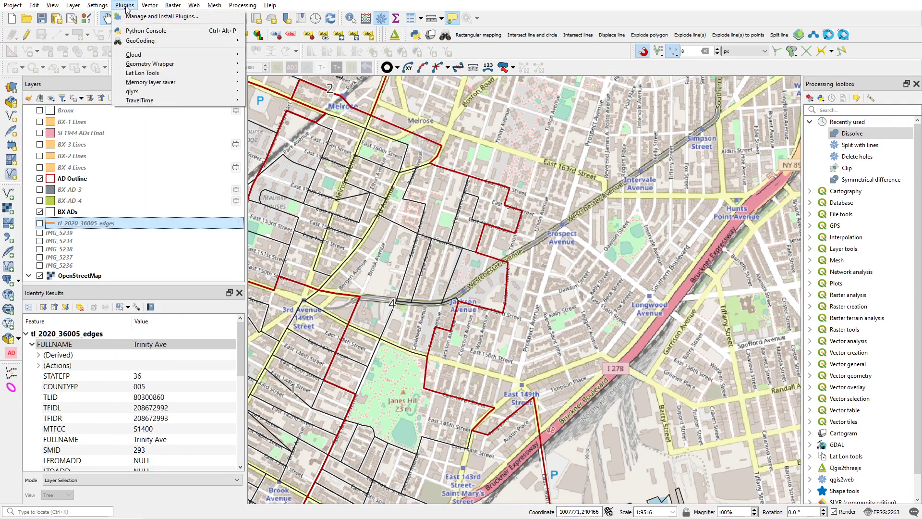
click(131, 16)
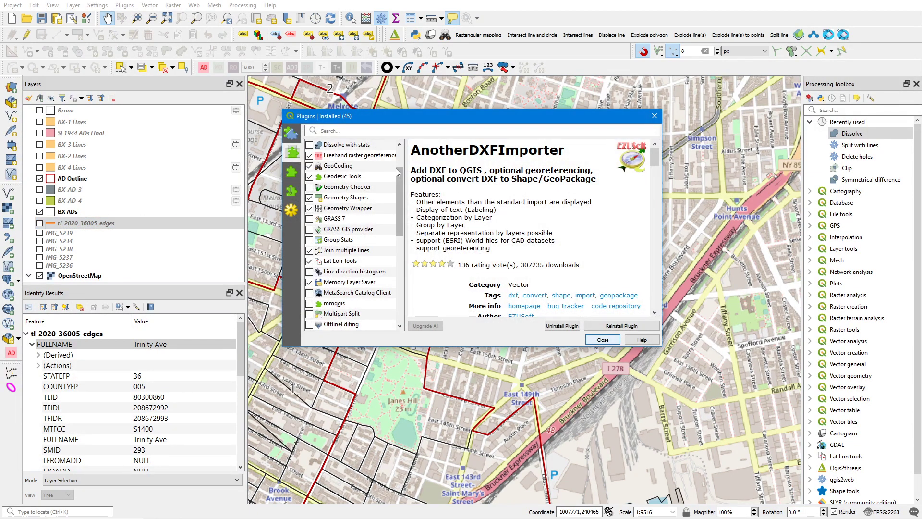
click(379, 157)
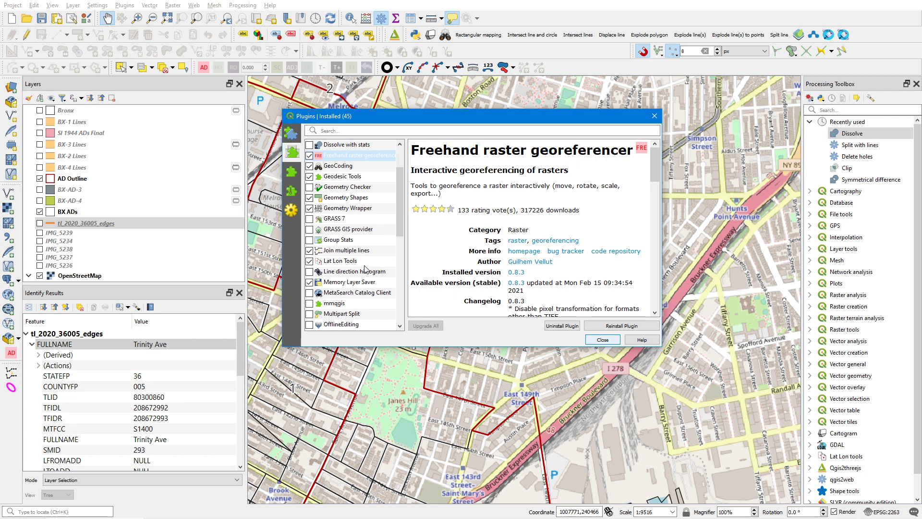
View the details of the Join multiple lines and Memory Layer Saver plugins, then close the plugin manager.
right_click(356, 251)
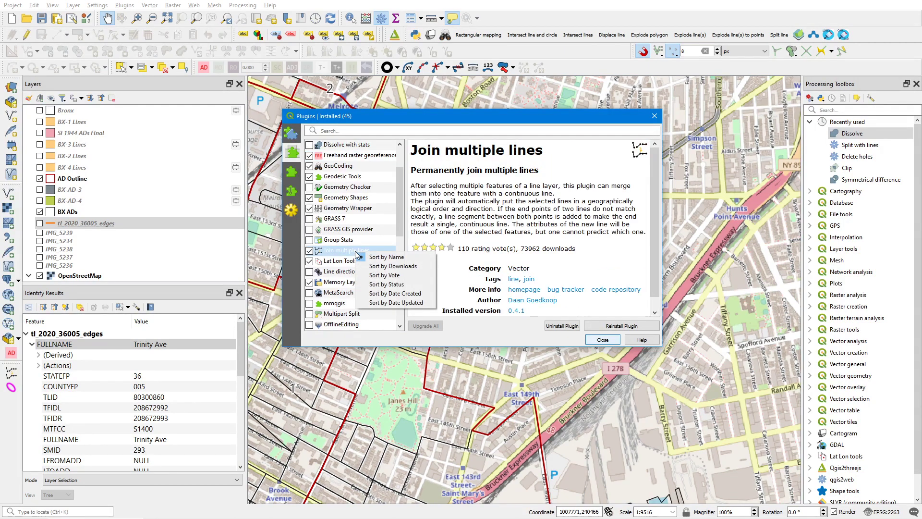
key(Escape)
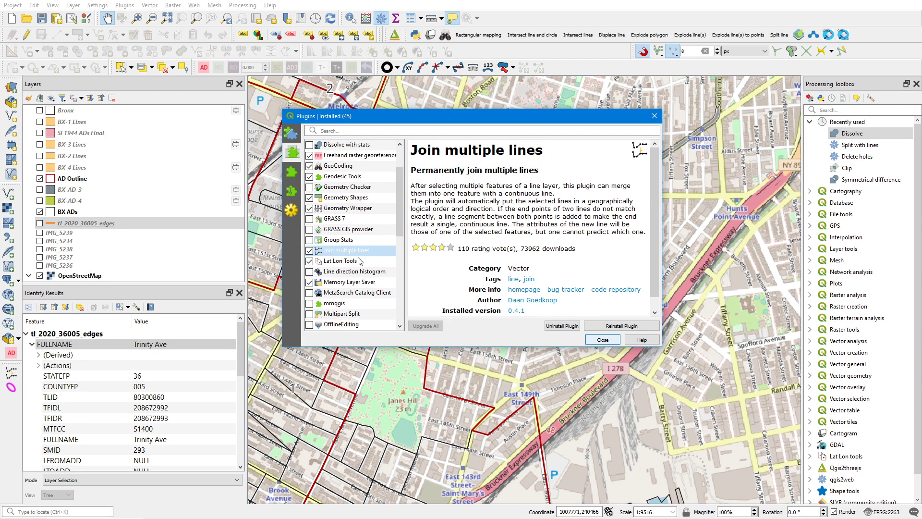
click(361, 285)
right_click(361, 287)
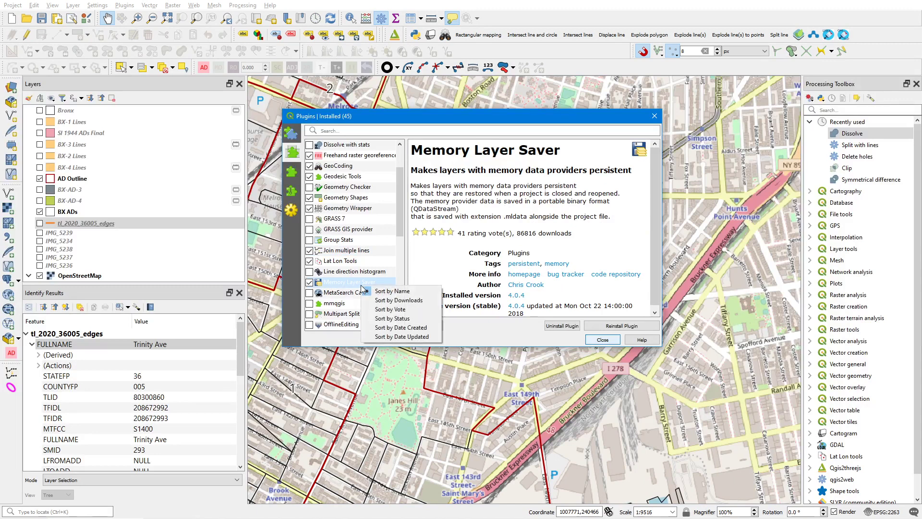
key(Escape)
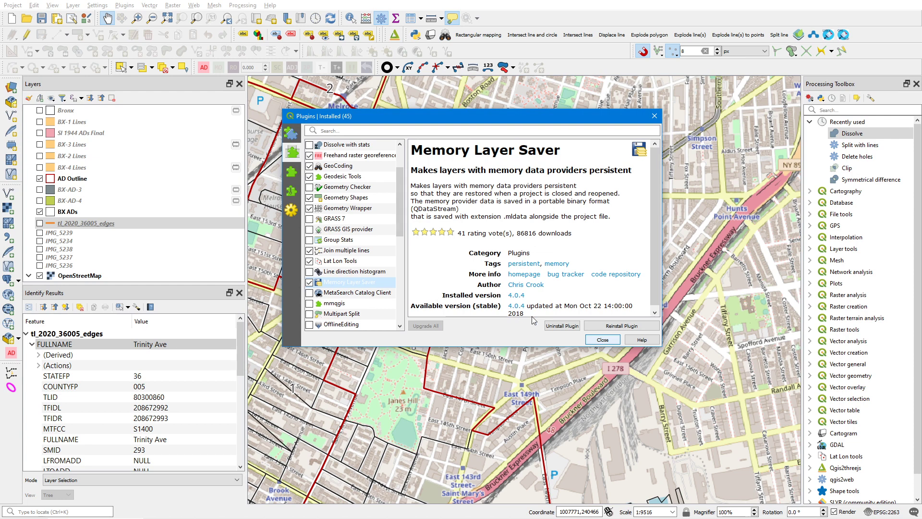
click(601, 339)
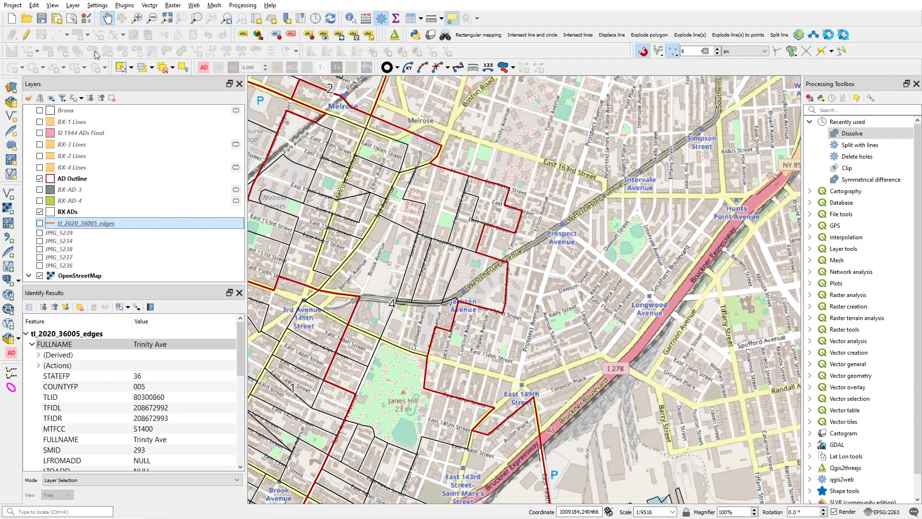
Add IMG_5239.jpg from the NYC 1944 Precinct folder as a new raster for interactive georeferencing.
right_click(514, 49)
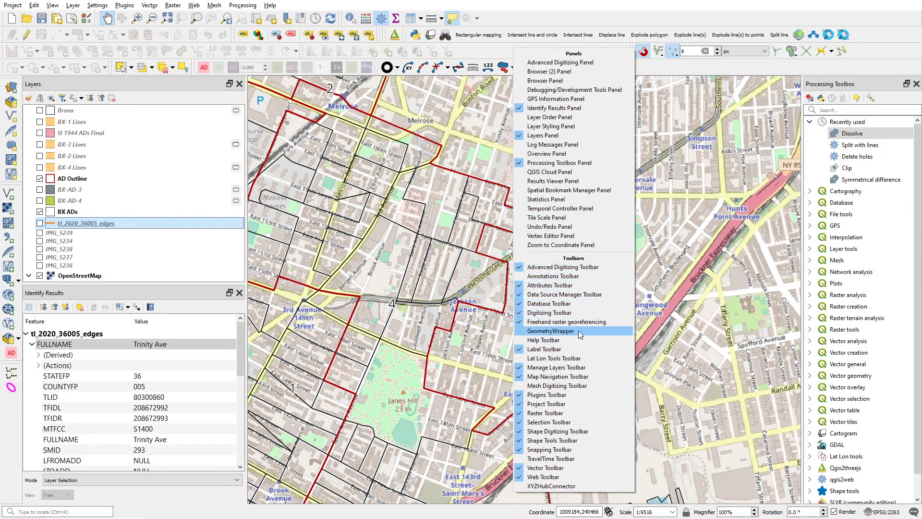
right_click(456, 299)
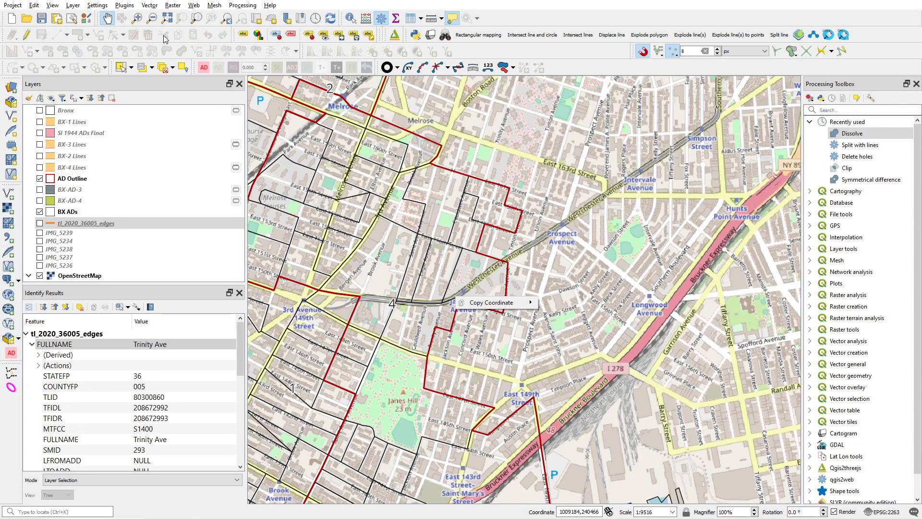
click(204, 69)
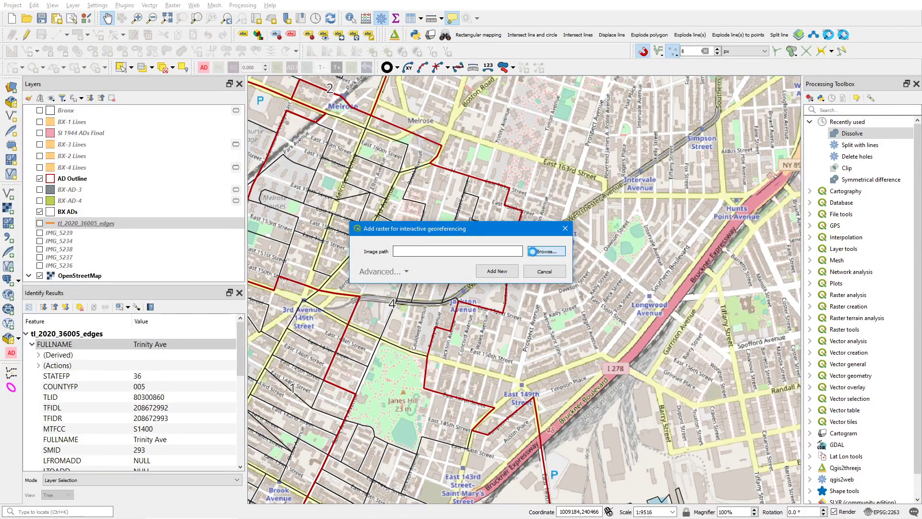
click(546, 251)
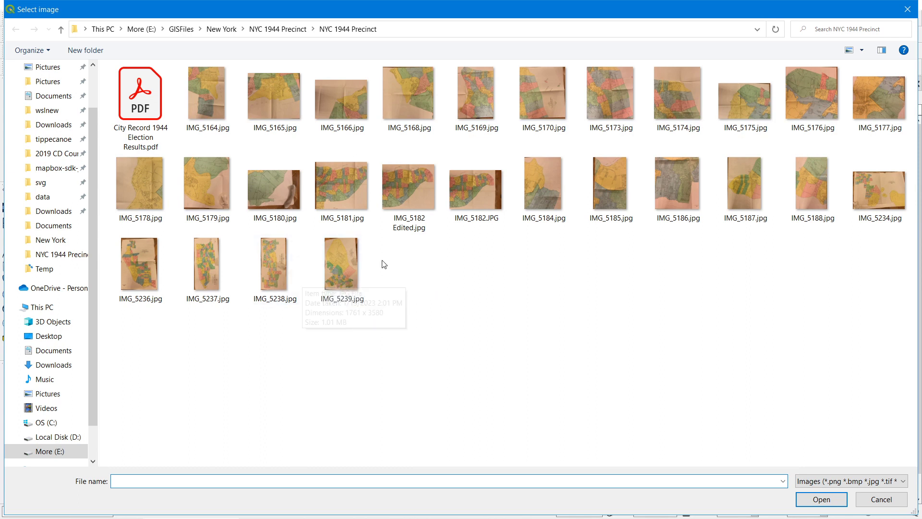
double_click(323, 284)
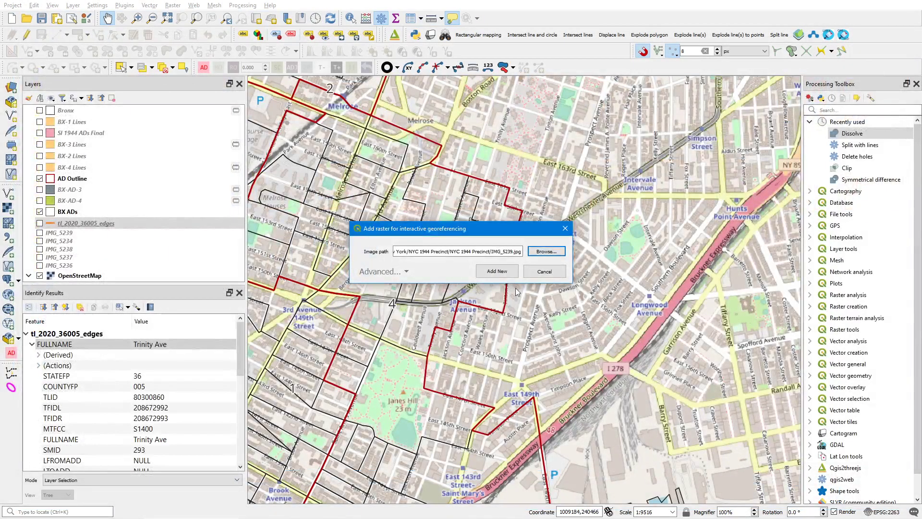
click(499, 272)
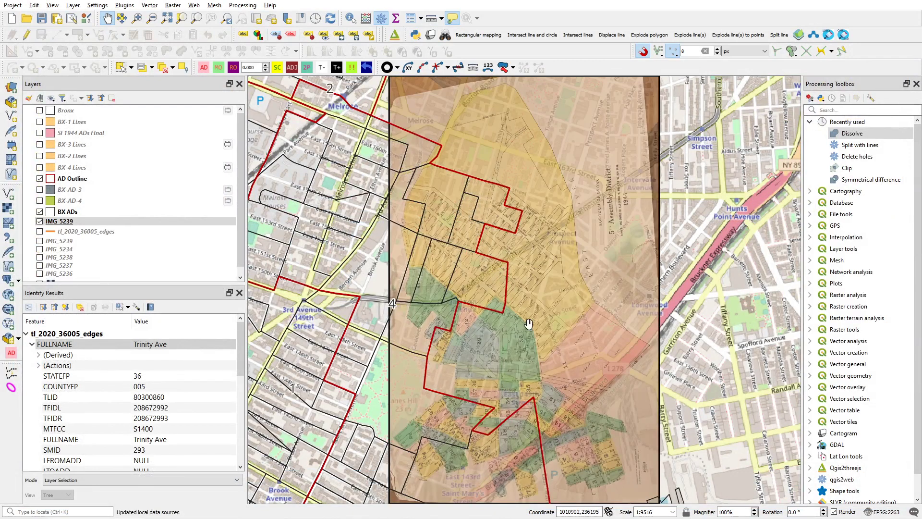
Adjust the transparency of the scanned map overlay, finishing with the scan opaque over the basemap.
click(325, 68)
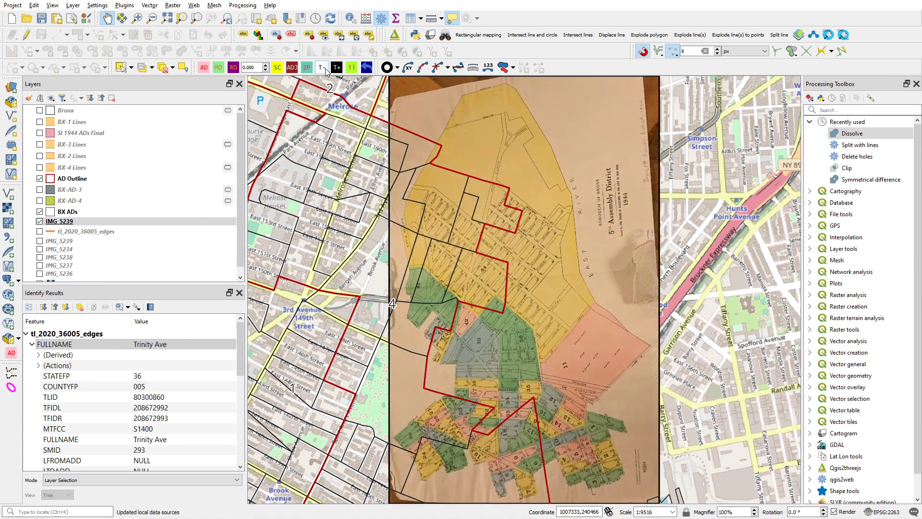
click(338, 69)
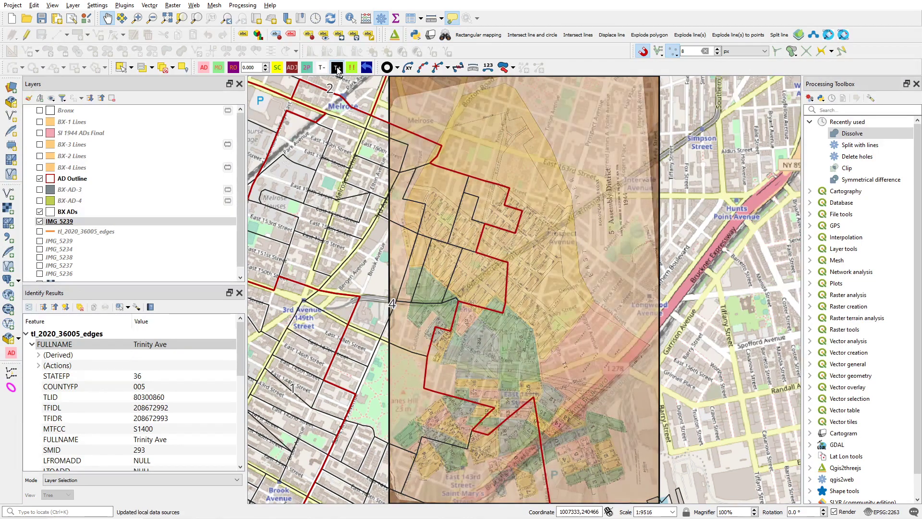
click(326, 70)
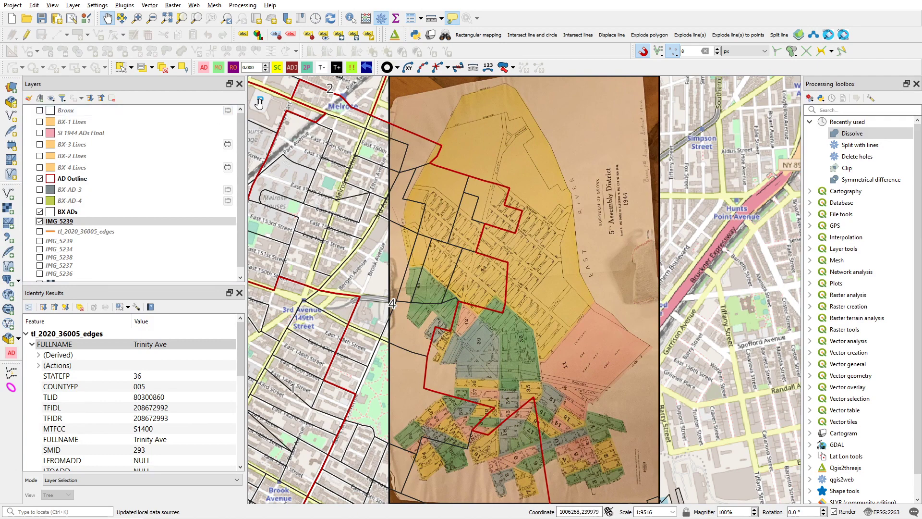
Select the new IMG_5239 layer and rotate the scan to about 60°.
click(133, 222)
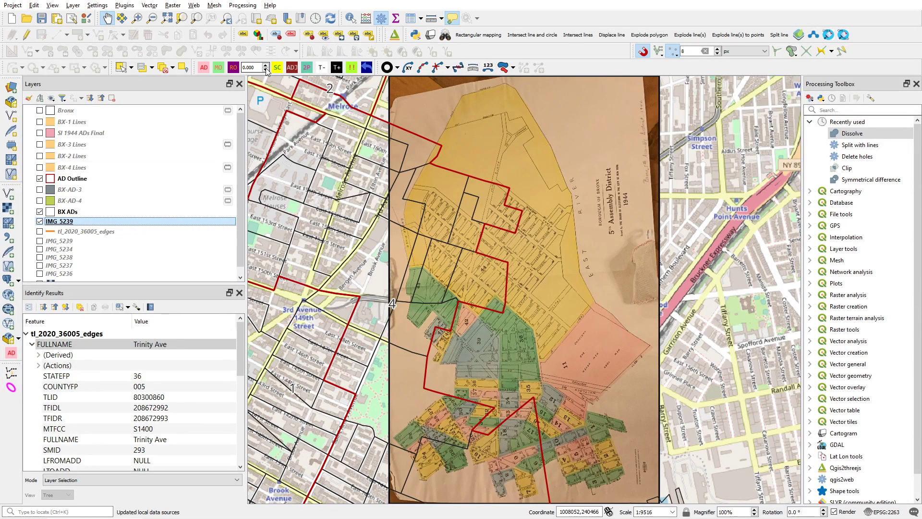
click(234, 68)
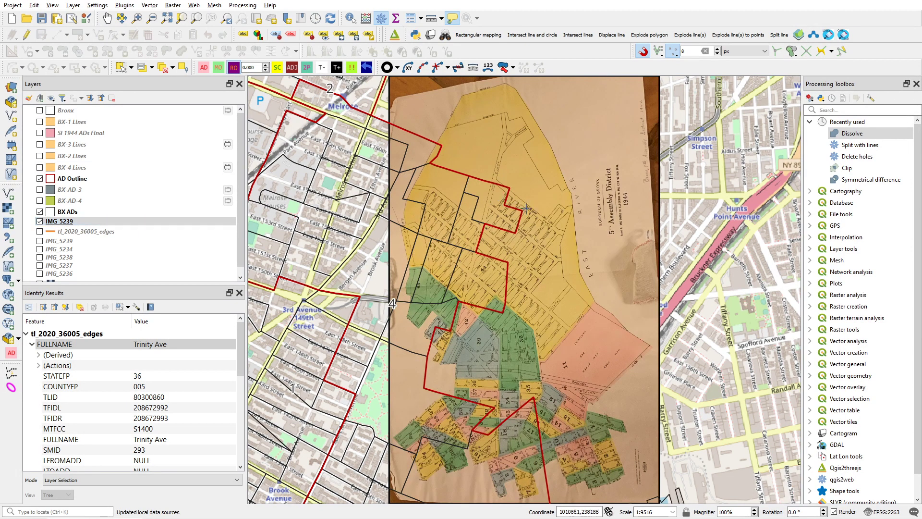
drag(582, 282, 547, 235)
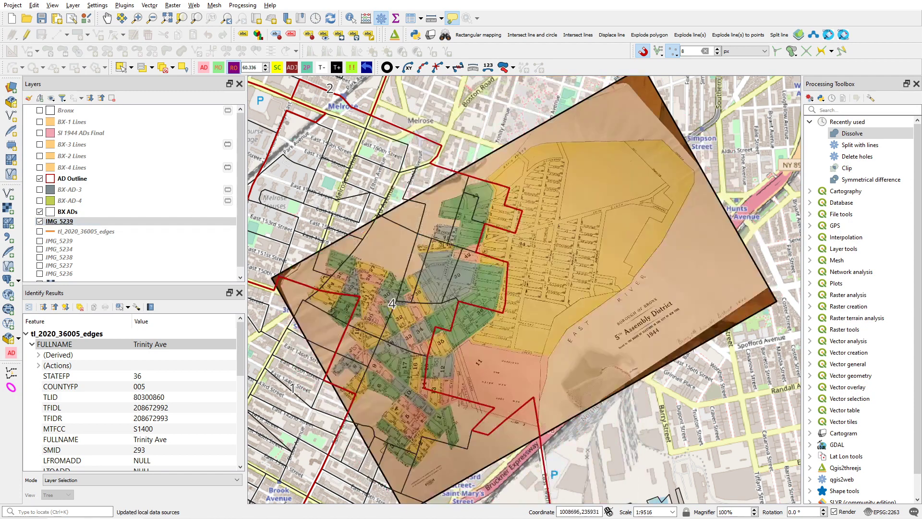
Move the rotated scan east across the basemap with the georeferencer's Move raster tool.
right_click(224, 71)
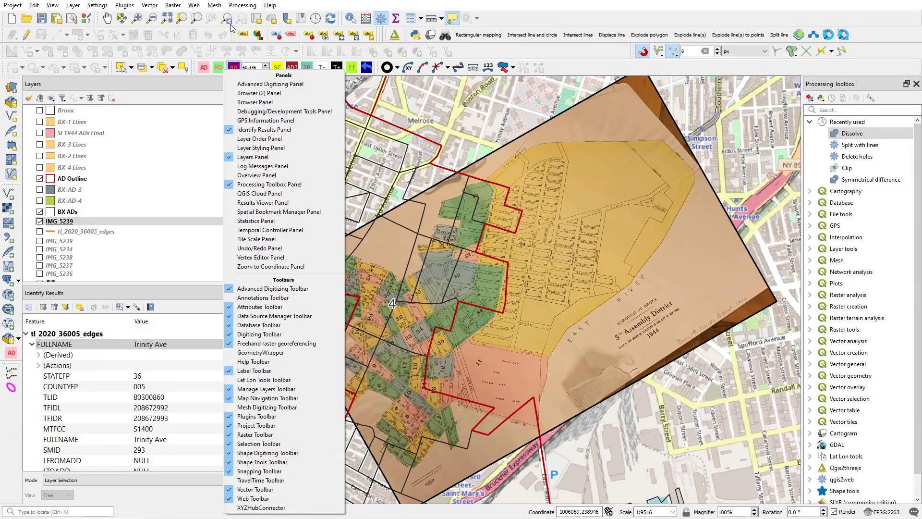
click(221, 71)
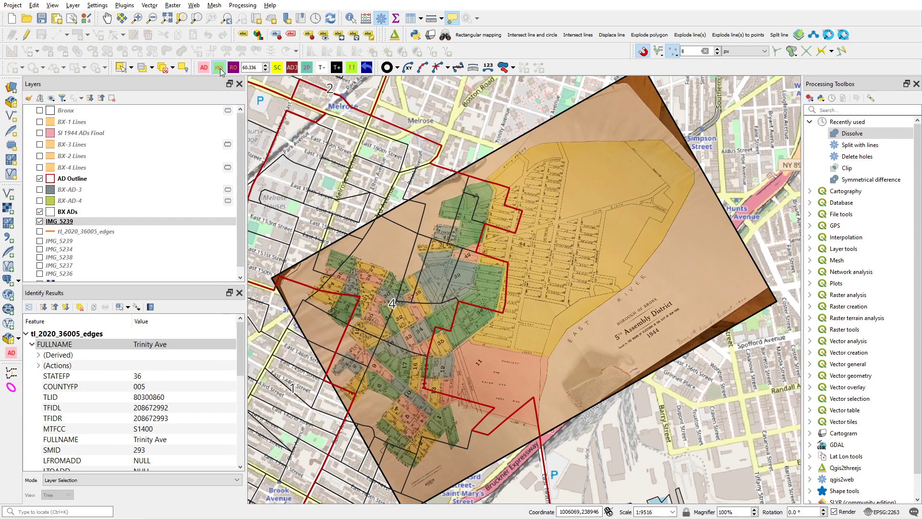
drag(507, 246, 631, 387)
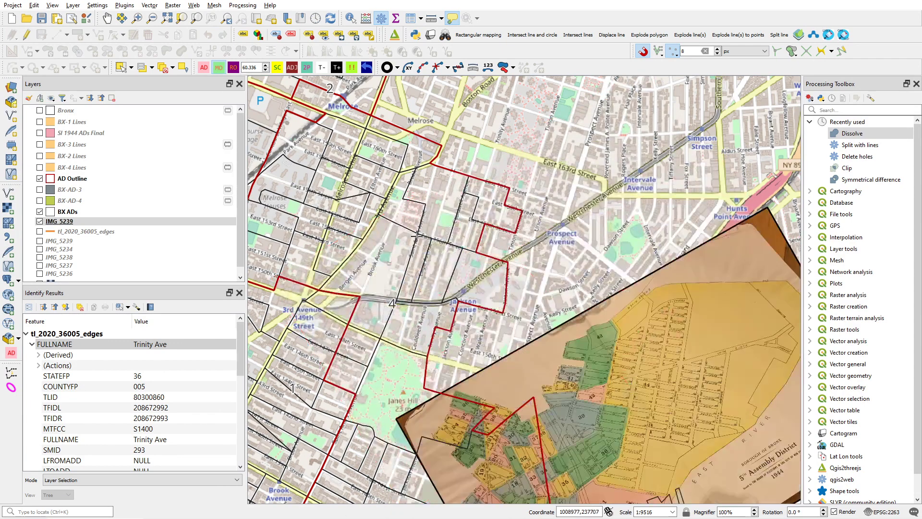
drag(574, 389, 581, 193)
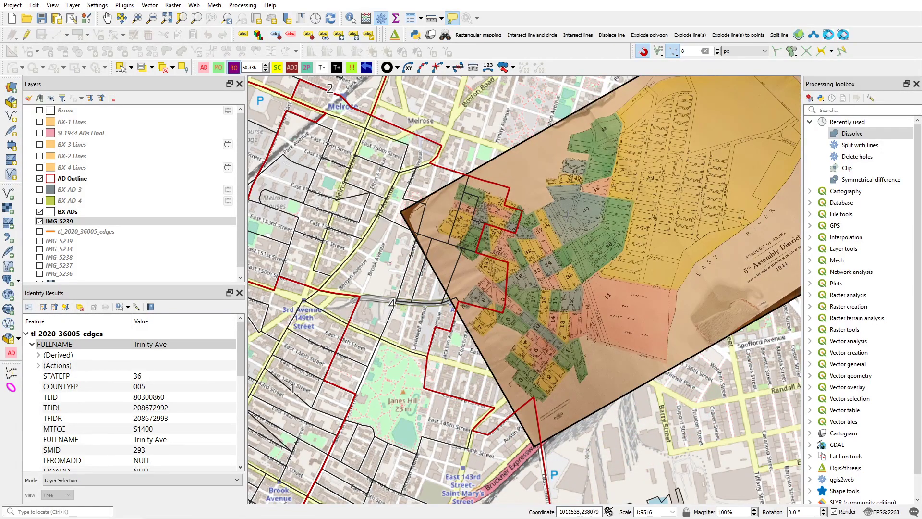
Rotate the scan to about 98° and shift it south over the basemap.
drag(584, 225, 439, 404)
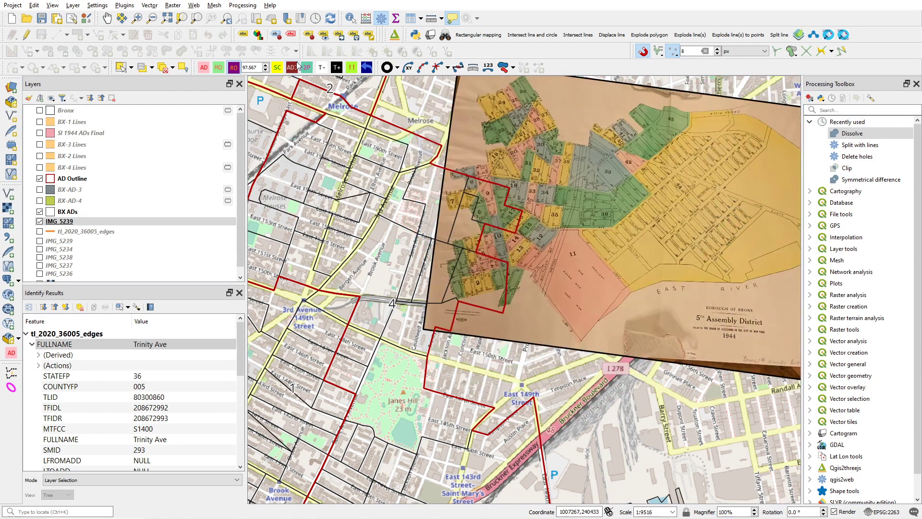
drag(606, 246, 541, 156)
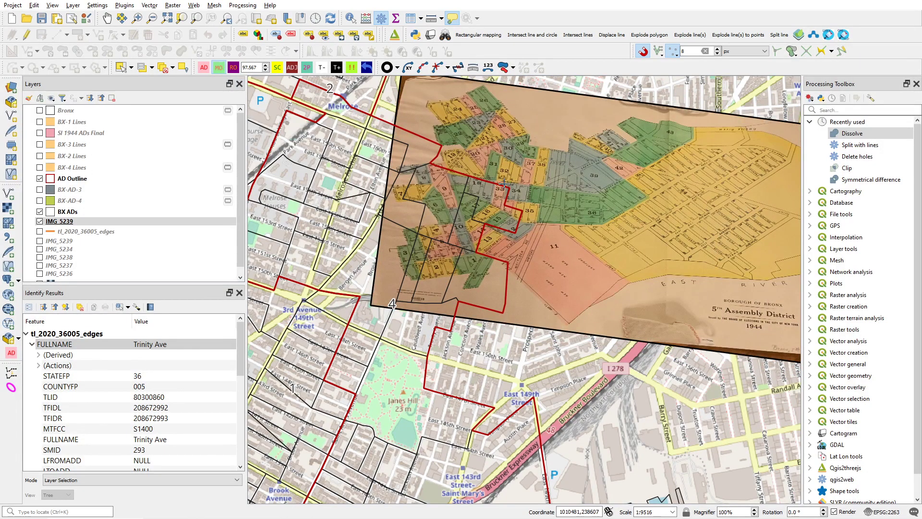
drag(503, 183, 532, 320)
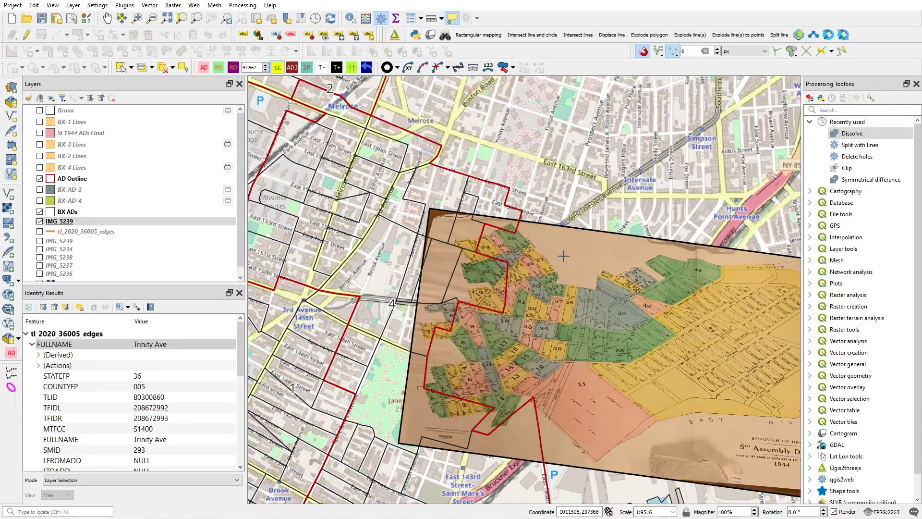
Enlarge the scan with the raster scale tool and rotate it to about 111°.
drag(568, 327, 659, 204)
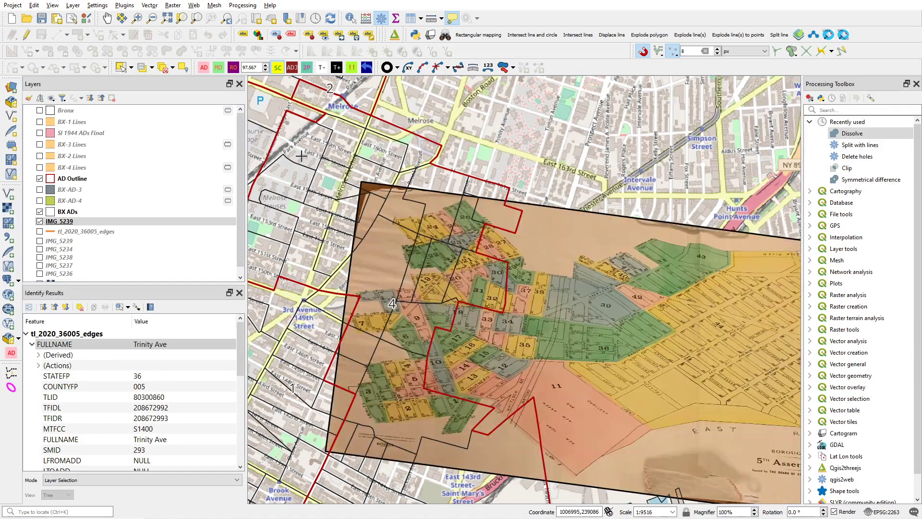
click(276, 71)
click(236, 73)
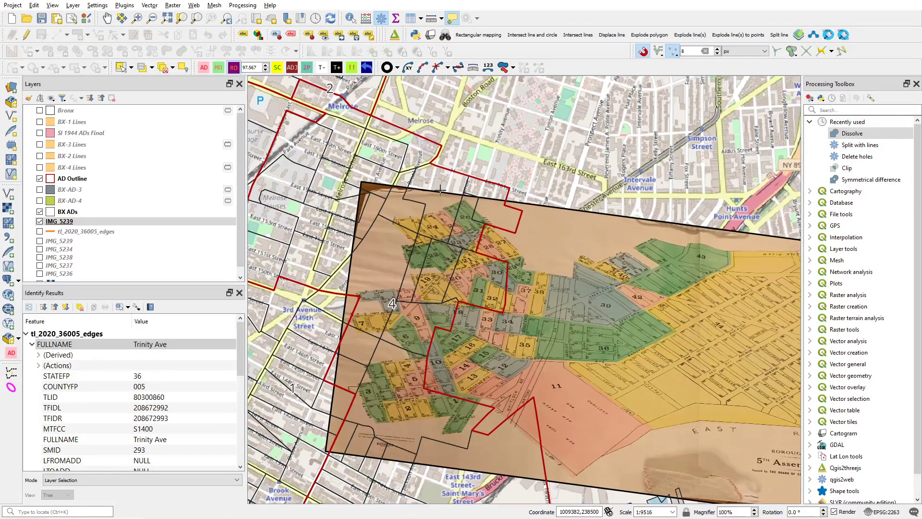
drag(510, 234, 352, 218)
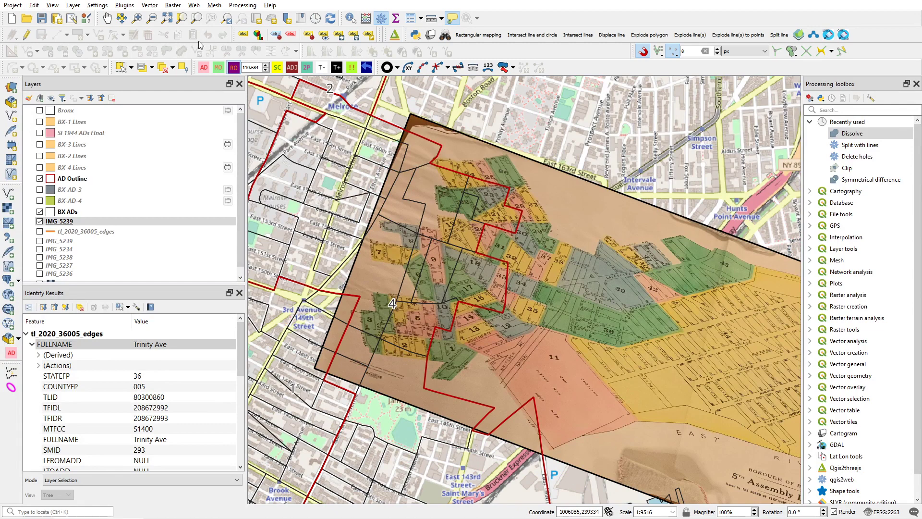
Move the scan southeast over the basemap and enlarge it with the raster scale tool.
click(217, 69)
drag(470, 312, 534, 347)
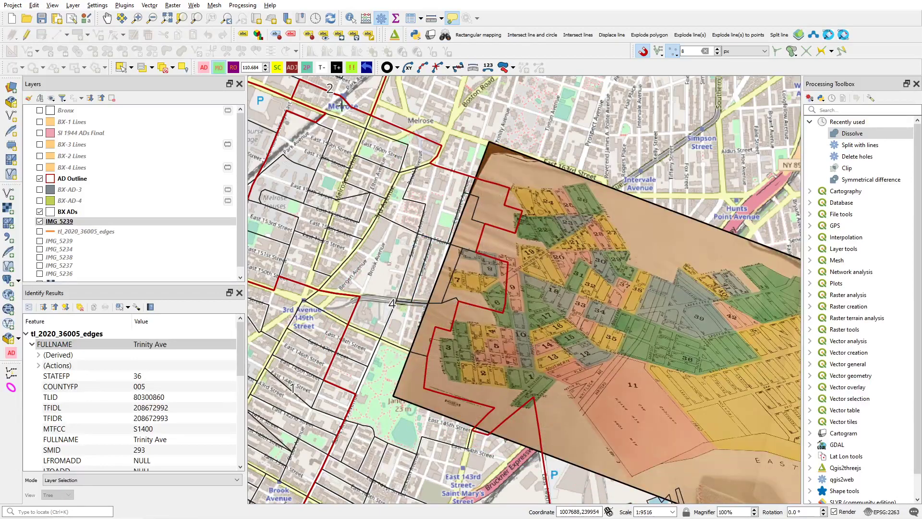
click(278, 67)
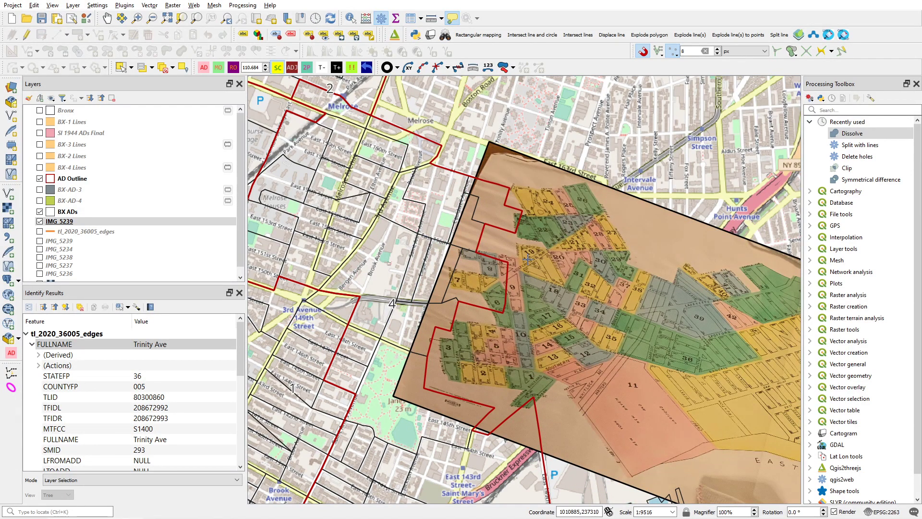
drag(527, 259, 405, 107)
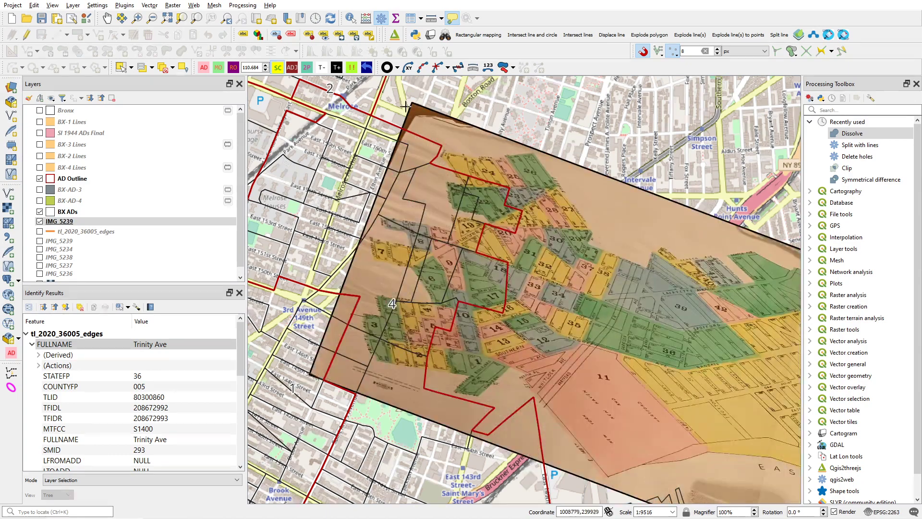
drag(443, 182, 379, 160)
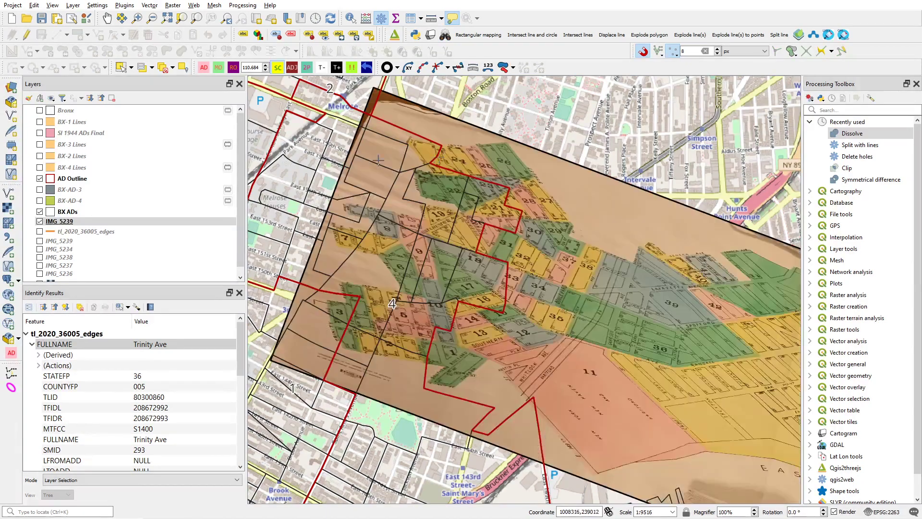
Move the scan southeast over the basemap with the georeferencer's Move raster tool.
click(217, 69)
drag(475, 269, 411, 246)
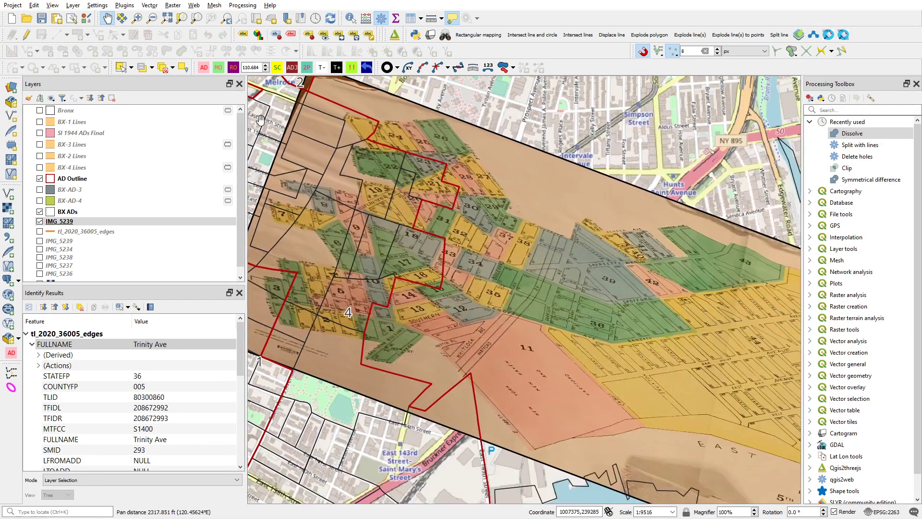
click(217, 69)
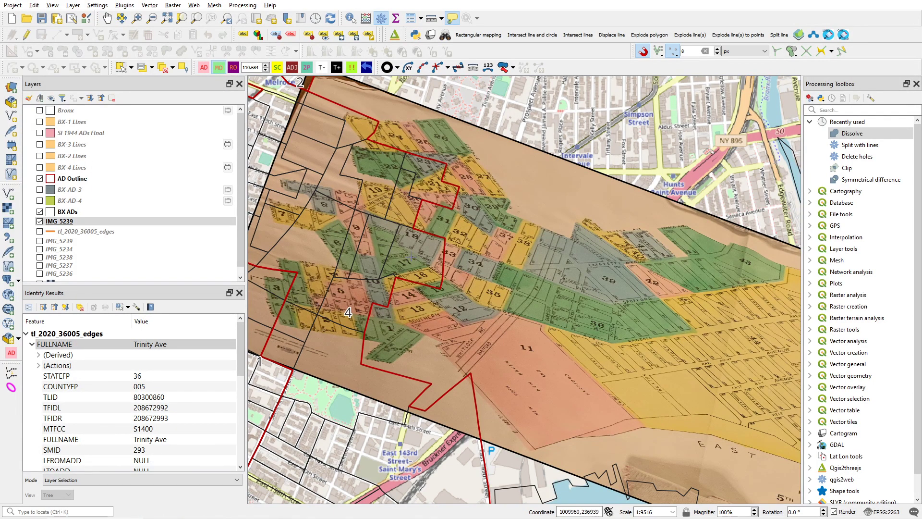
drag(452, 317, 489, 365)
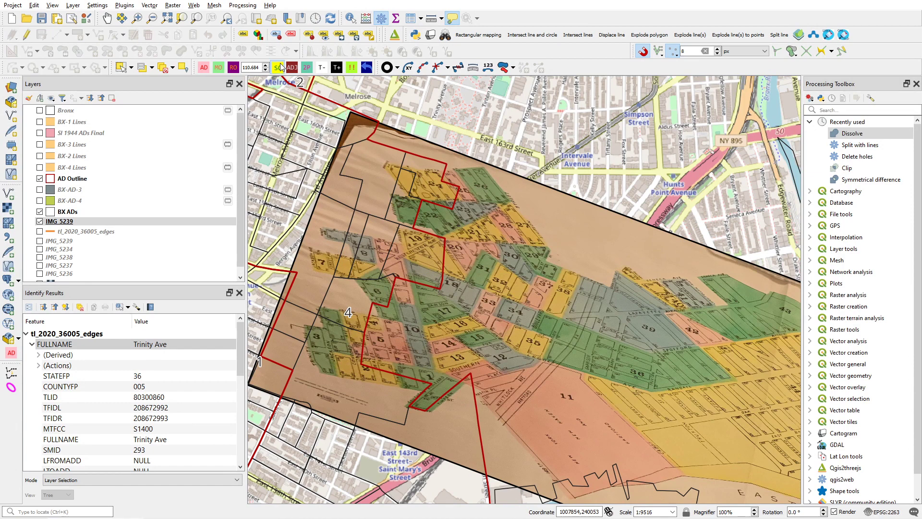
Hide the IMG_5239 scan being adjusted and show the other IMG_5239 layer listed below the street edges.
right_click(183, 221)
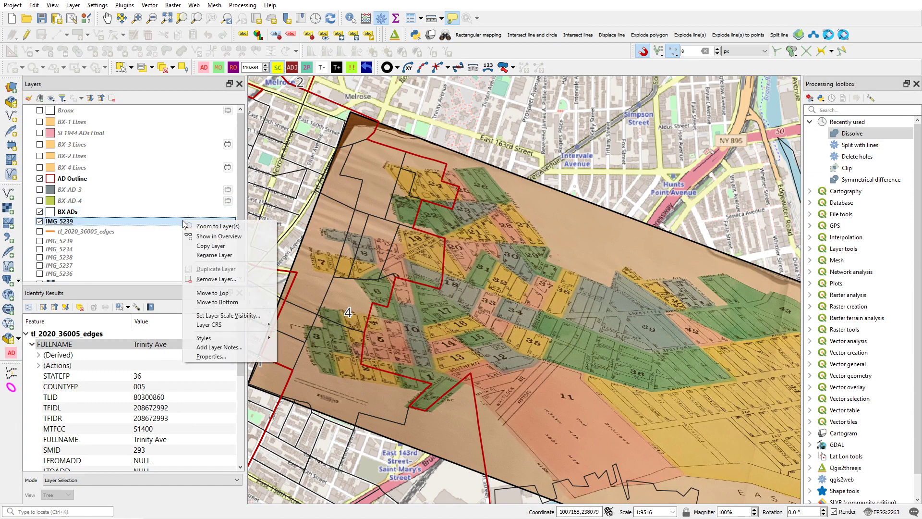
click(158, 221)
key(space)
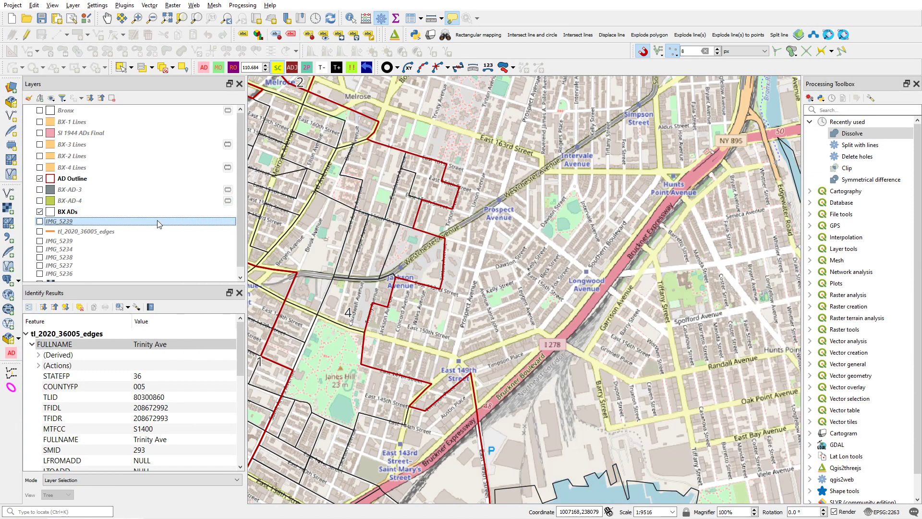
click(81, 243)
key(space)
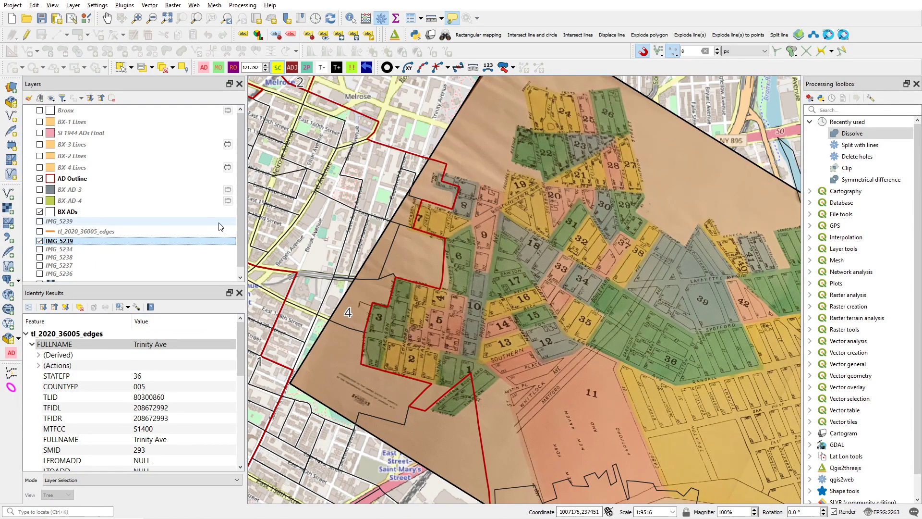
Show the tl_2020_36005_edges street layer over the scan around districts 2 and 3.
click(150, 233)
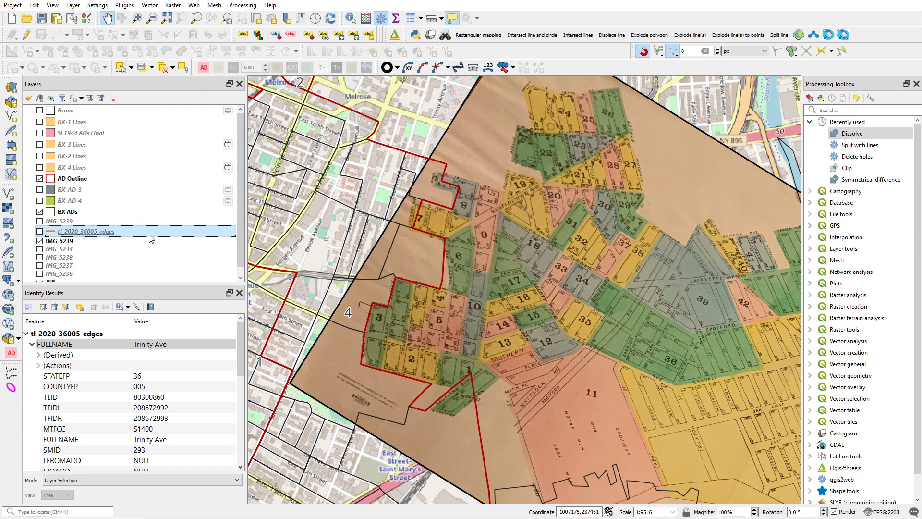
click(40, 231)
double_click(42, 233)
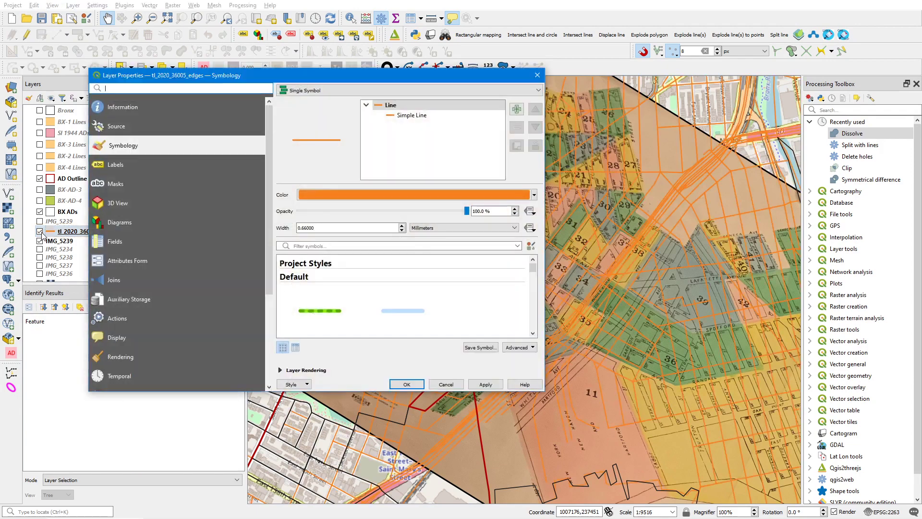
click(442, 387)
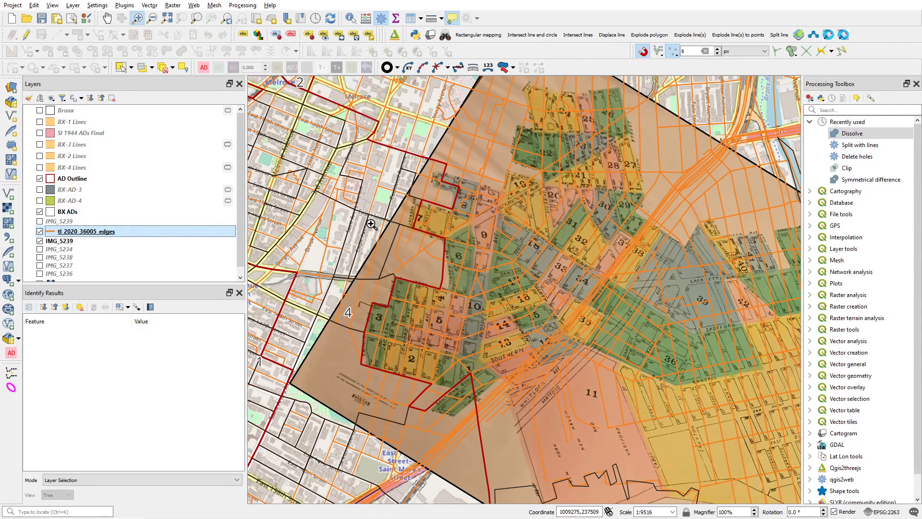
drag(369, 250, 448, 357)
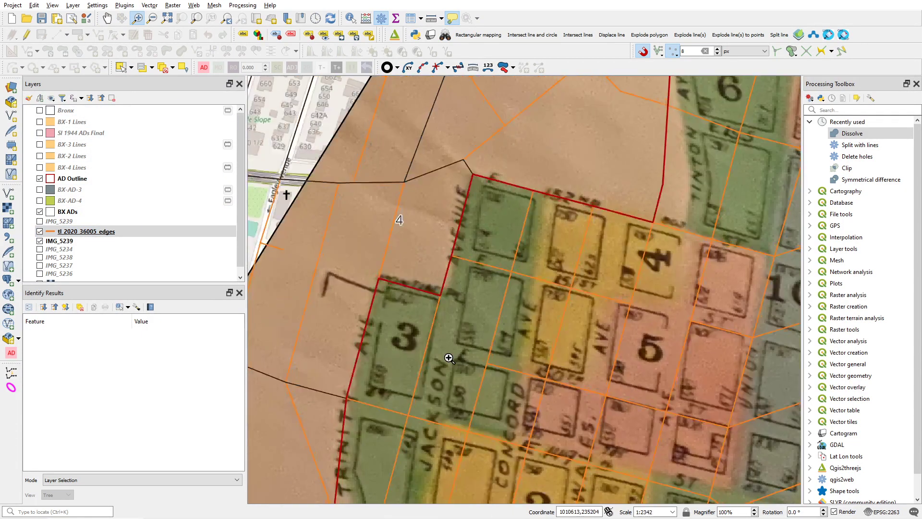
key(Down)
key(Down)
key(Up)
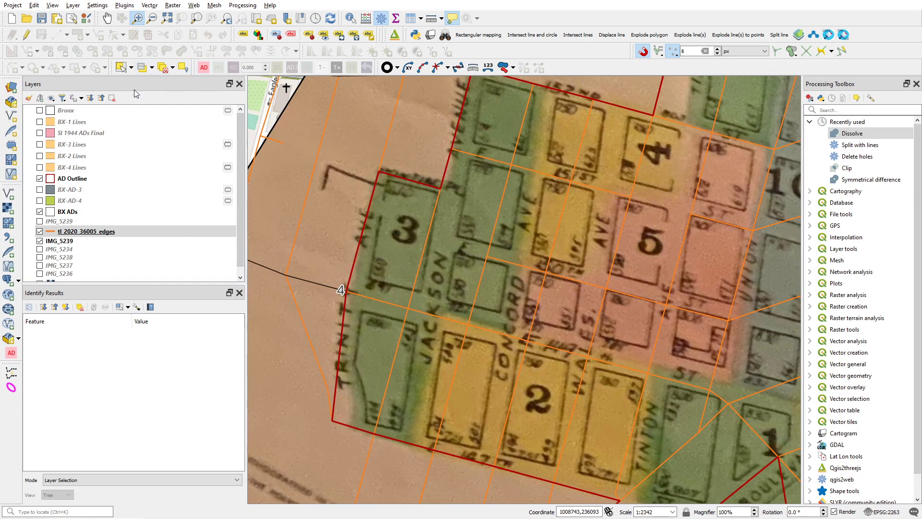
right_click(115, 231)
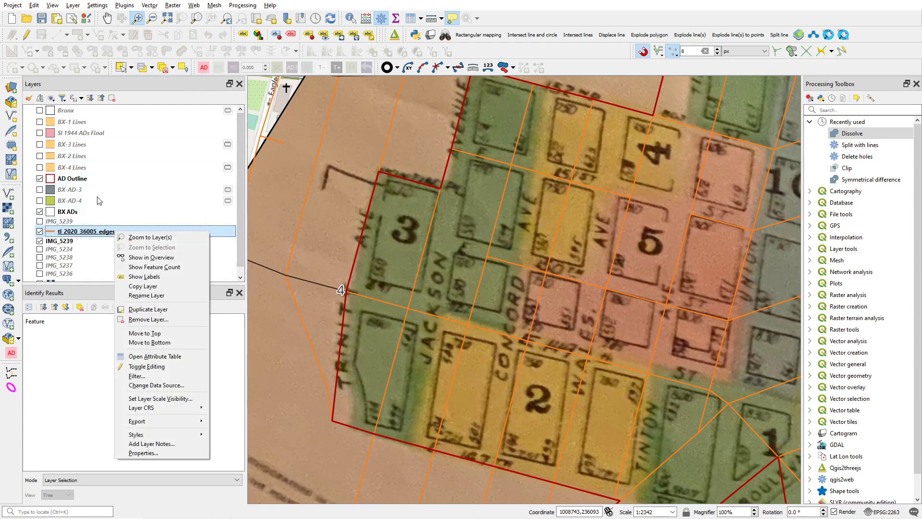
right_click(88, 233)
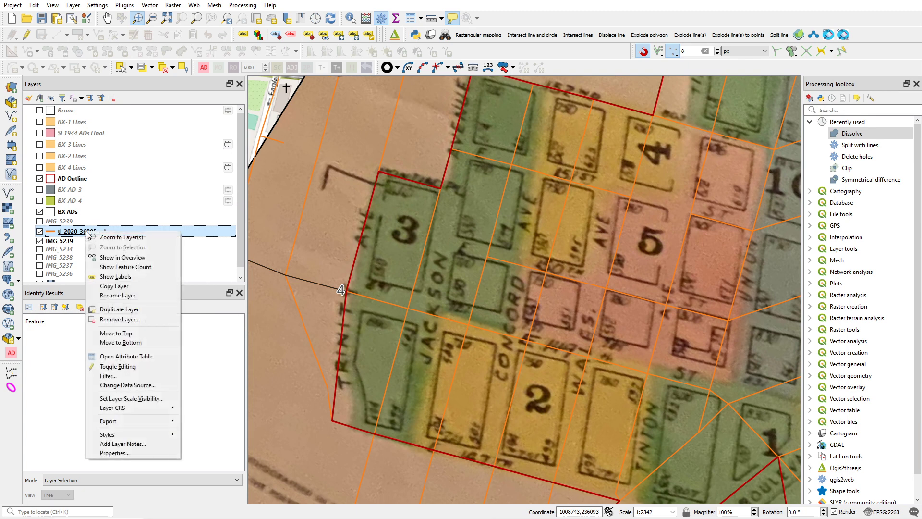
click(46, 232)
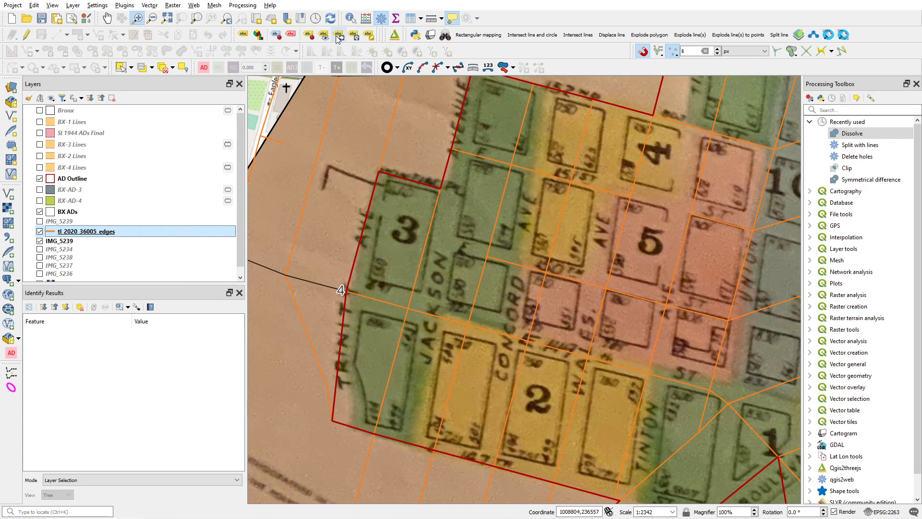
Identify the street edges beside and above district 2 to read the names and attributes of Jackson Ave and E 149th St.
click(356, 19)
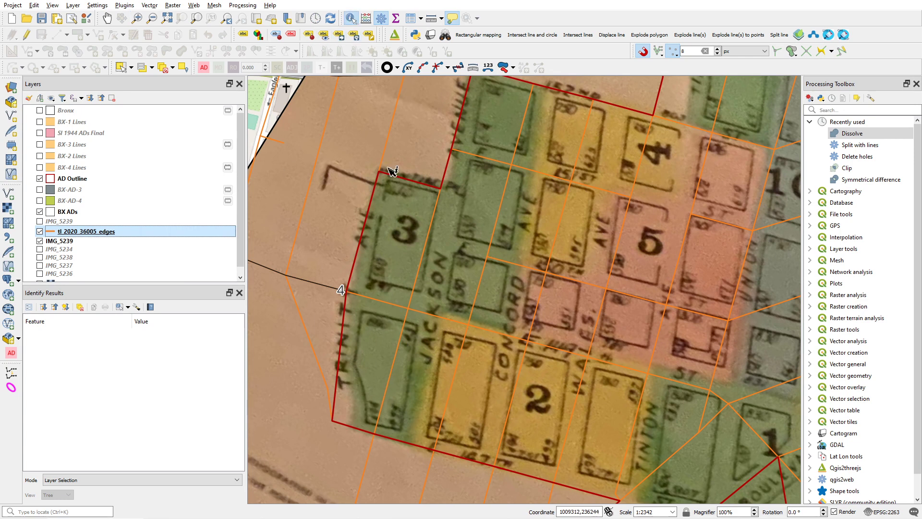
click(398, 359)
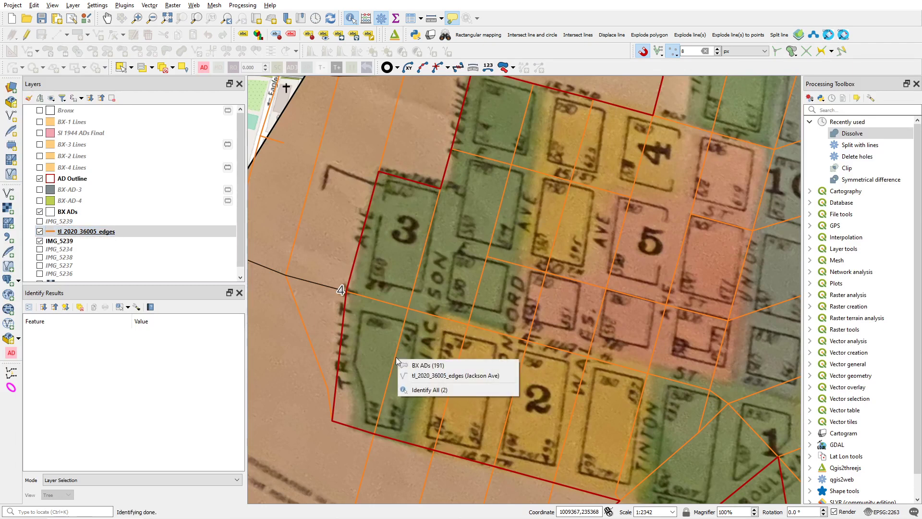
click(428, 377)
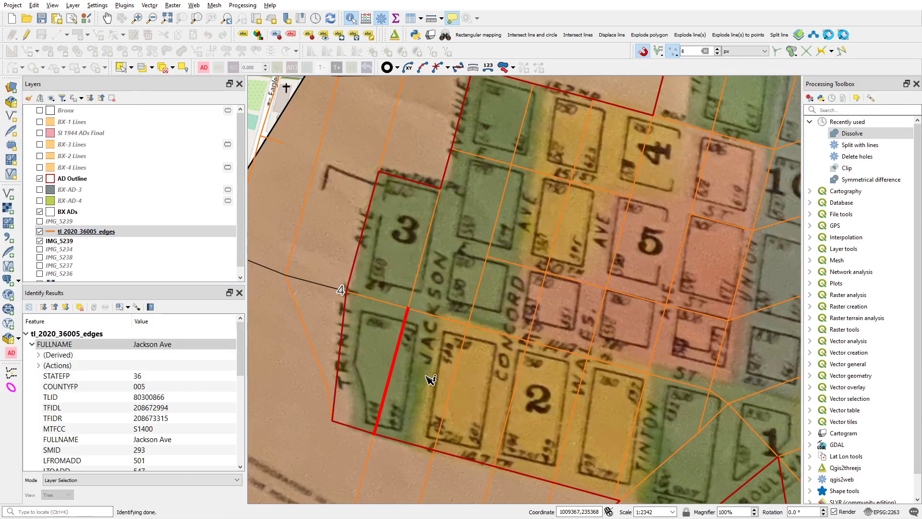
click(438, 315)
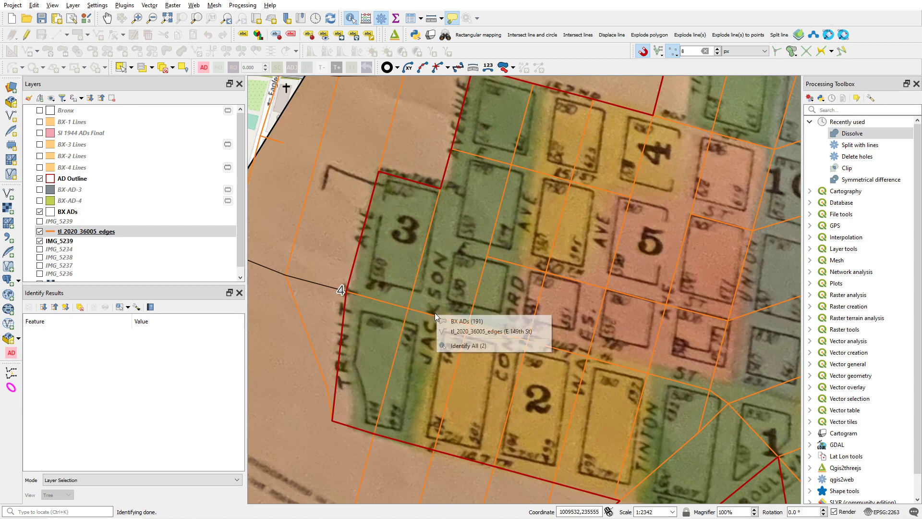
click(463, 335)
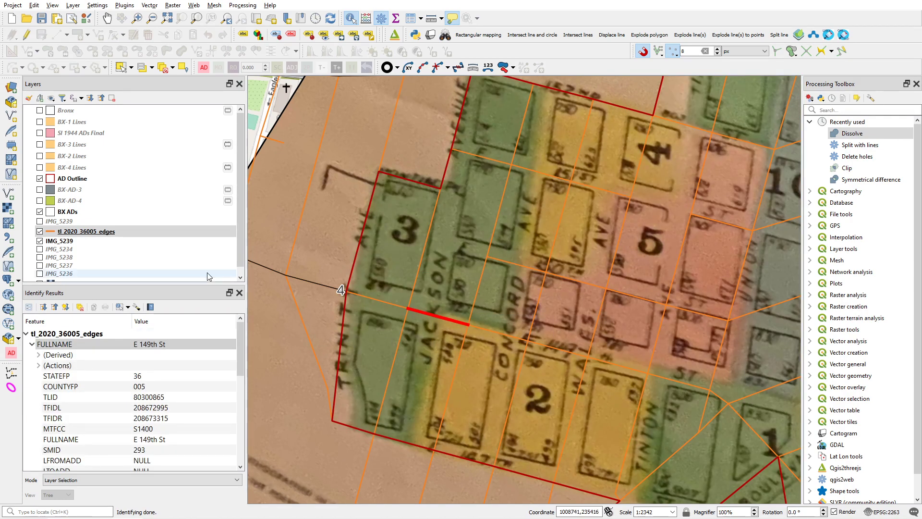
Select the street edges along district 3's eastern boundary: Jackson Ave, one block of E 149th St, and Concord Ave northward.
click(167, 233)
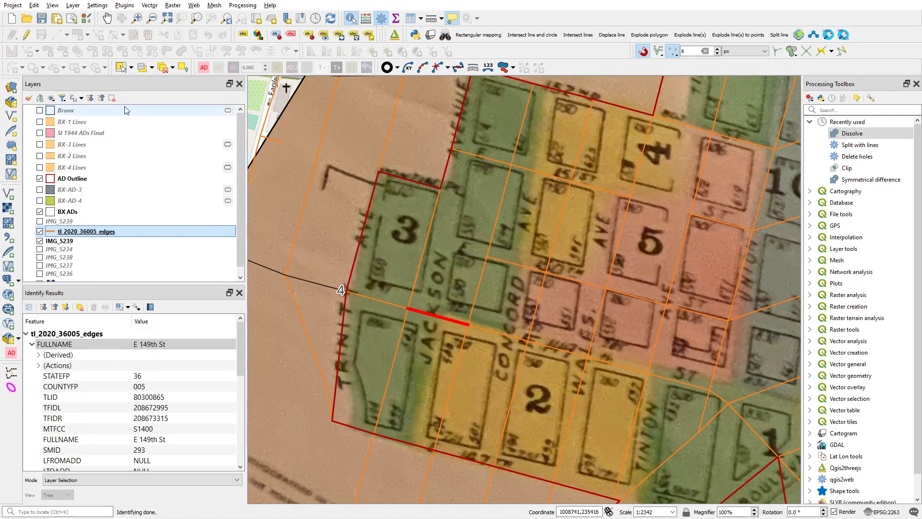
click(121, 67)
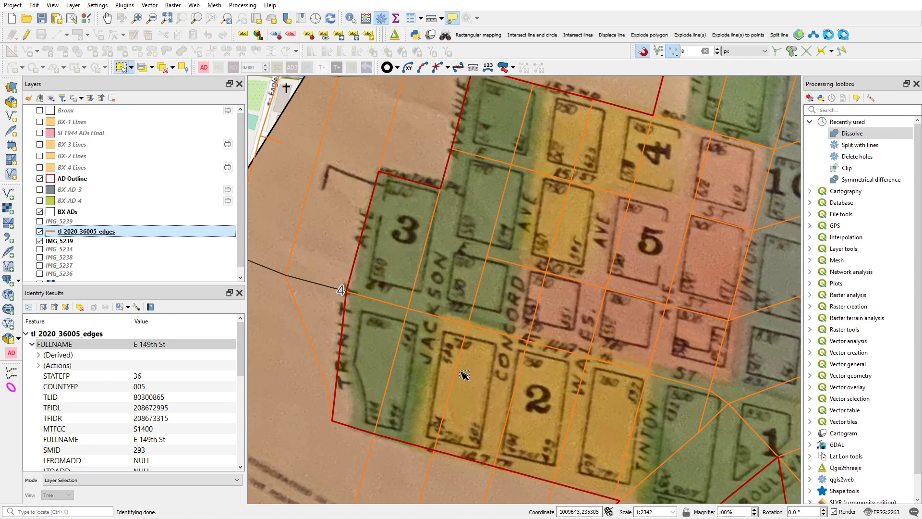
click(389, 389)
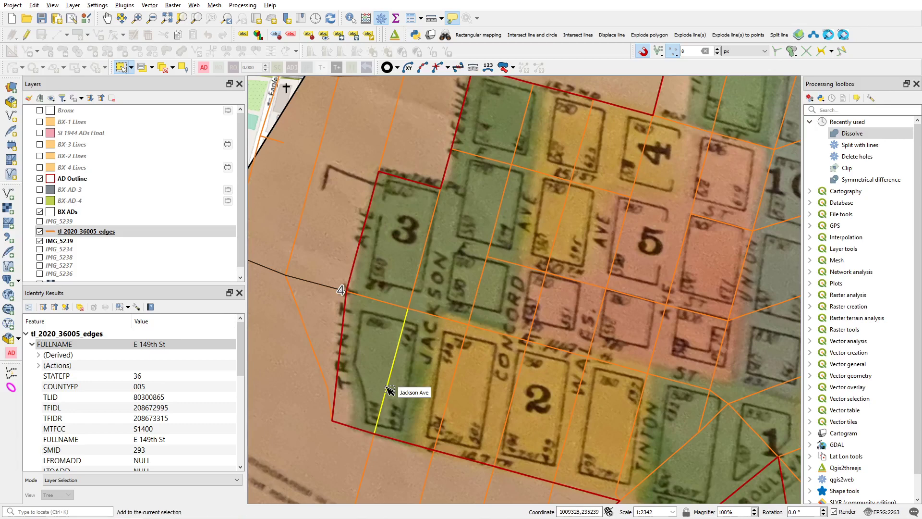
shift+click(370, 462)
key(Down)
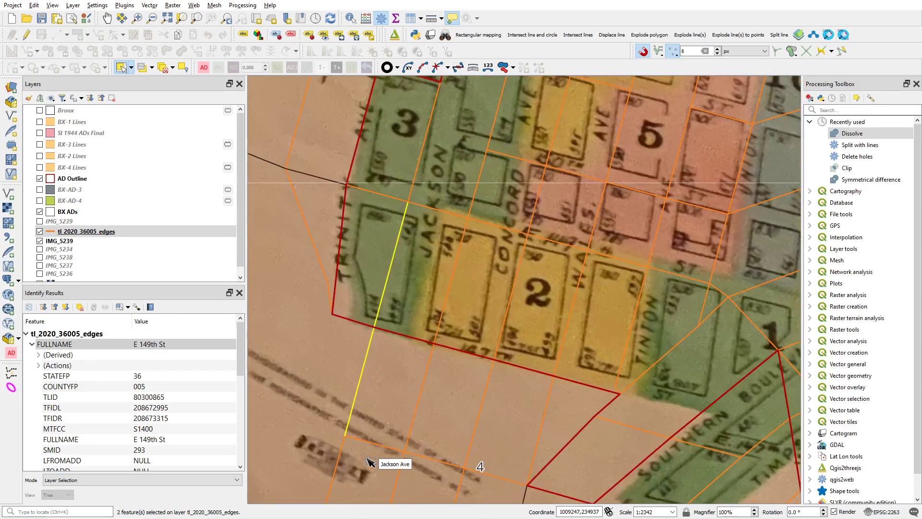
key(Up)
key(Up)
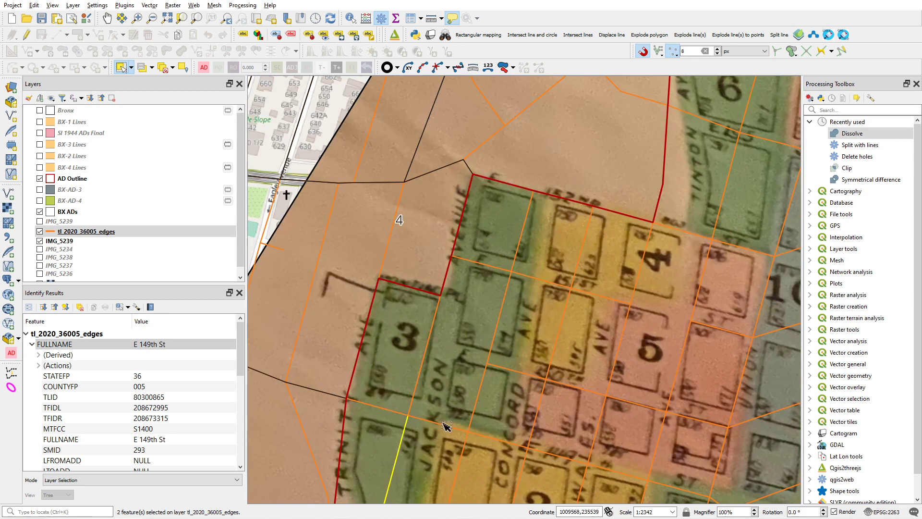
shift+click(481, 387)
shift+click(499, 332)
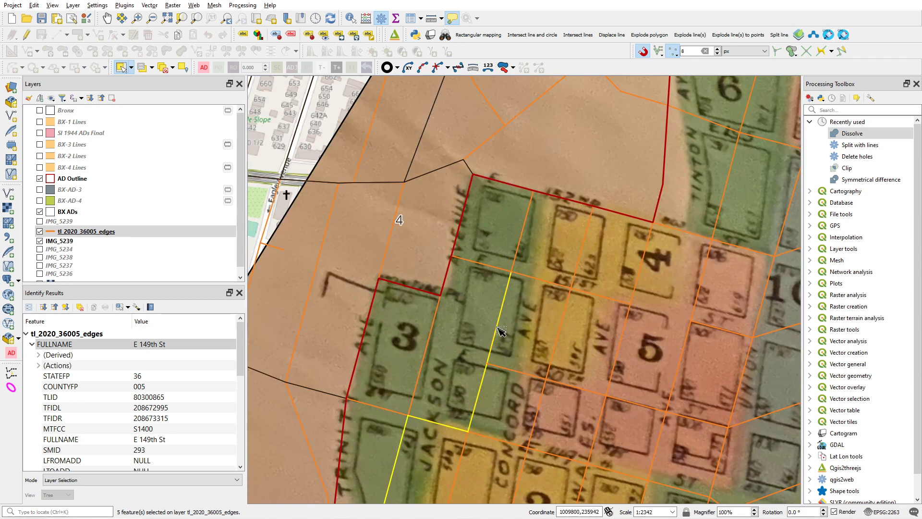
shift+click(522, 240)
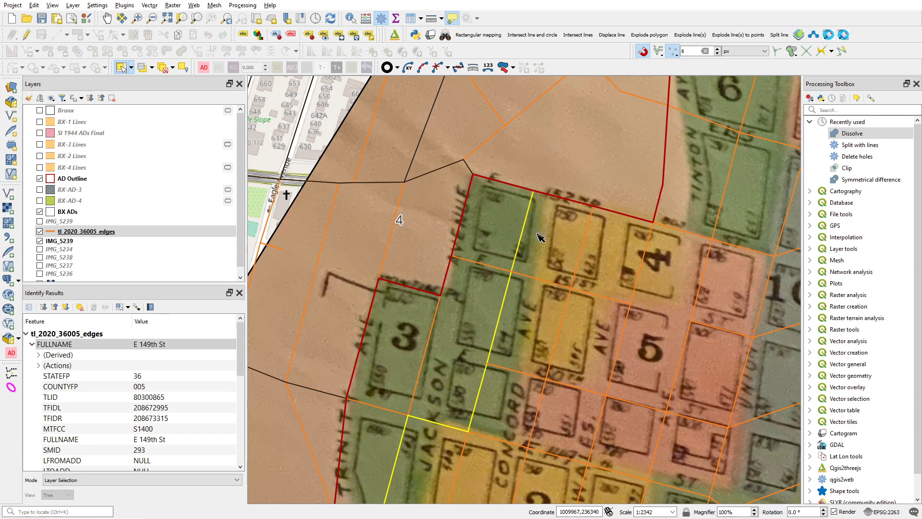
Copy the selected street edges and paste them as a temporary scratch layer named BX-AD 5 Lines.
key(ctrl)
click(38, 8)
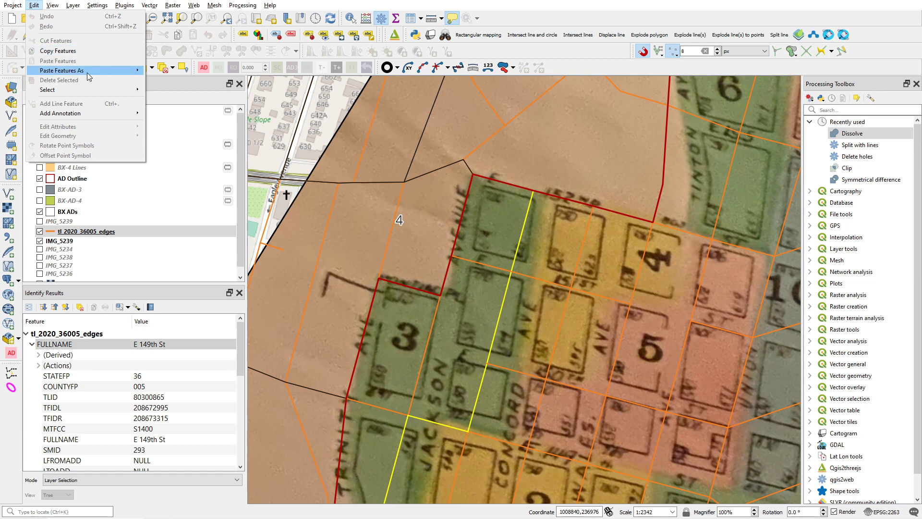
mouse_move(86, 71)
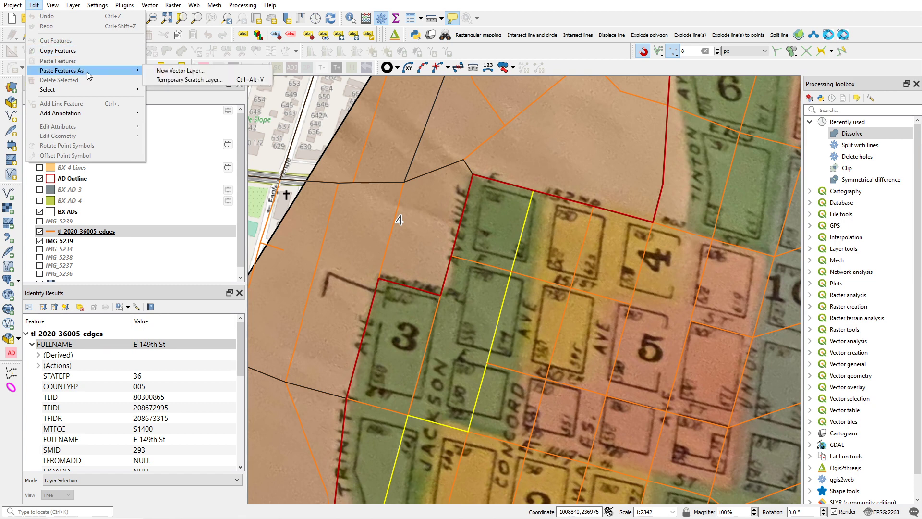
click(212, 81)
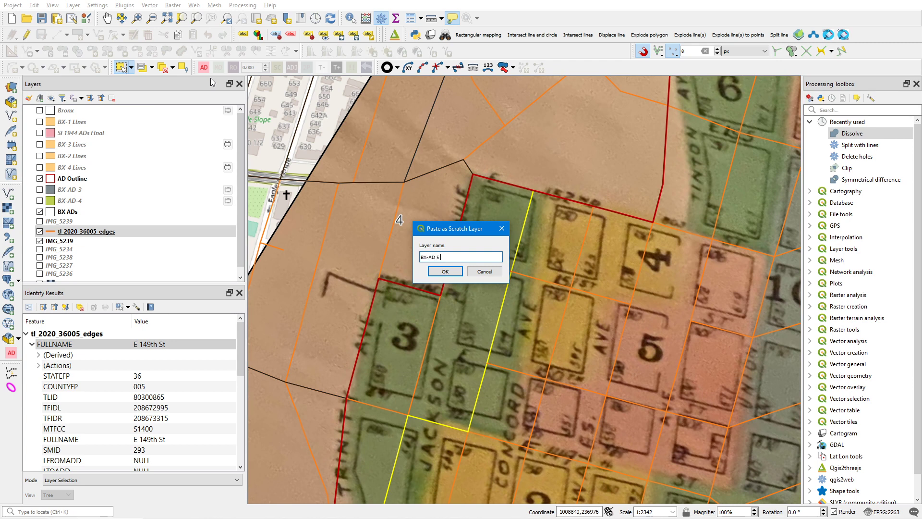
key(Return)
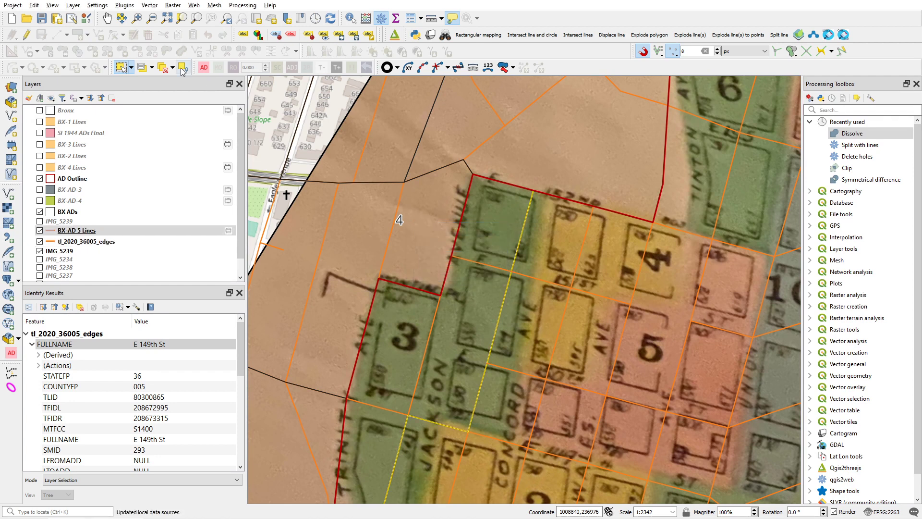
click(40, 179)
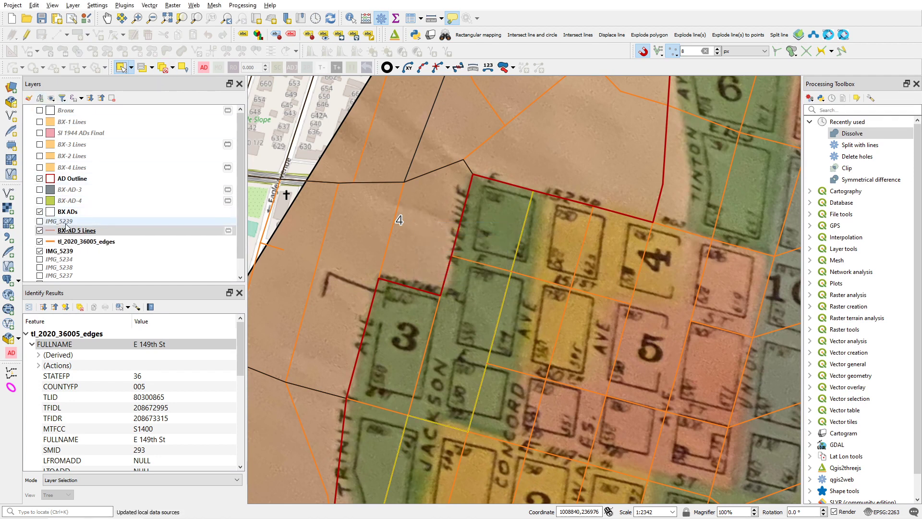
Style the BX-AD 5 Lines layer with the Primary road line symbol.
click(69, 231)
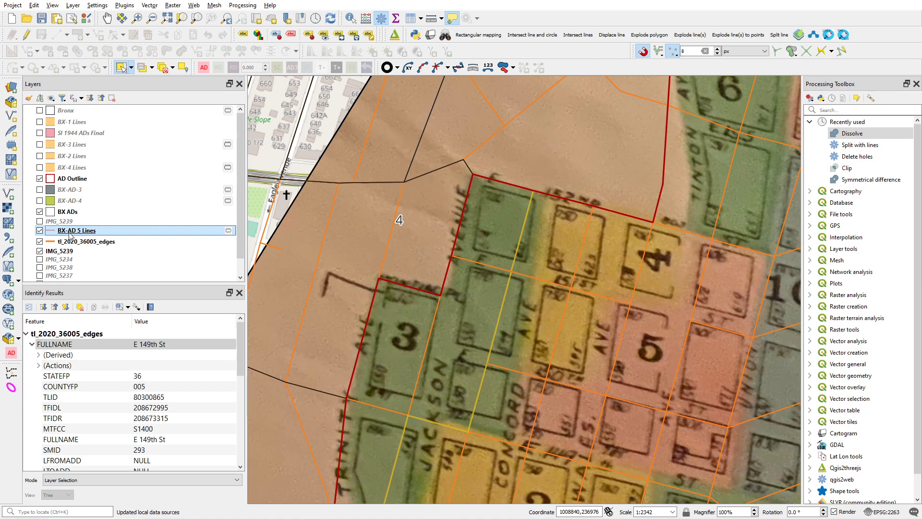
double_click(70, 232)
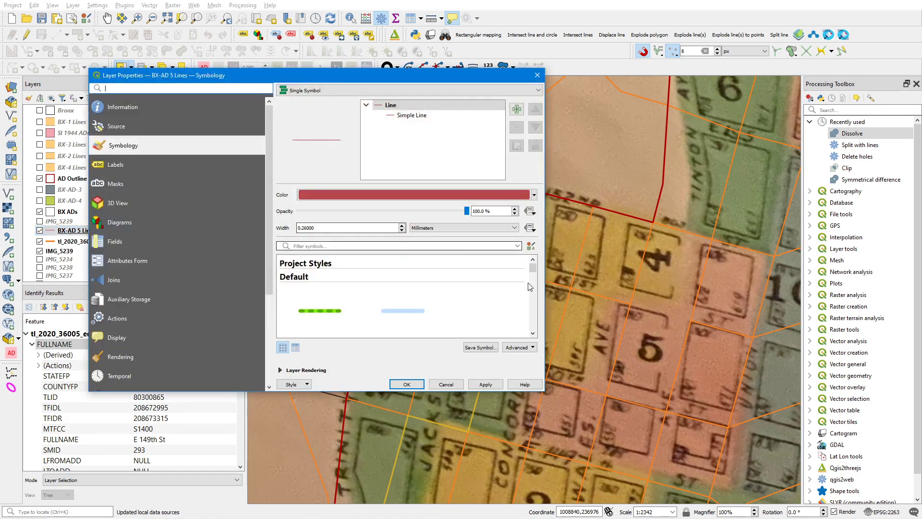
click(452, 245)
text(pri)
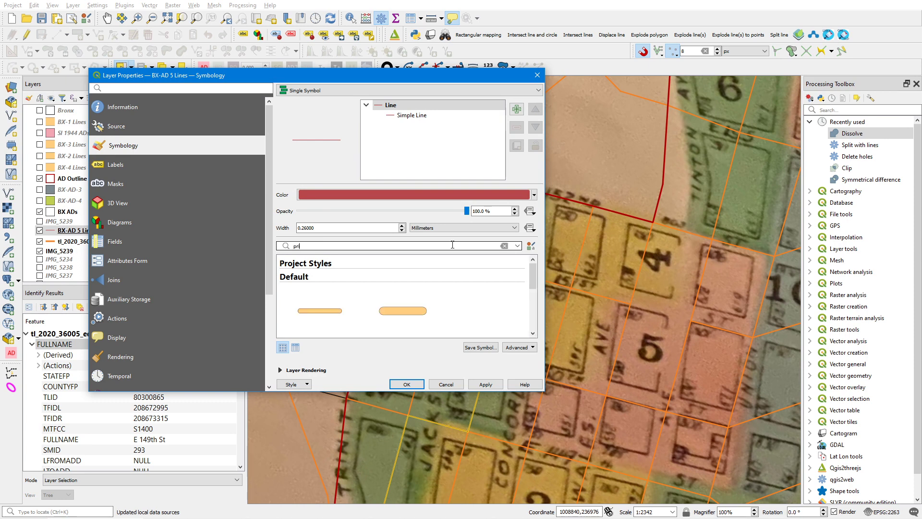
click(396, 317)
scroll(395, 318, down, 1)
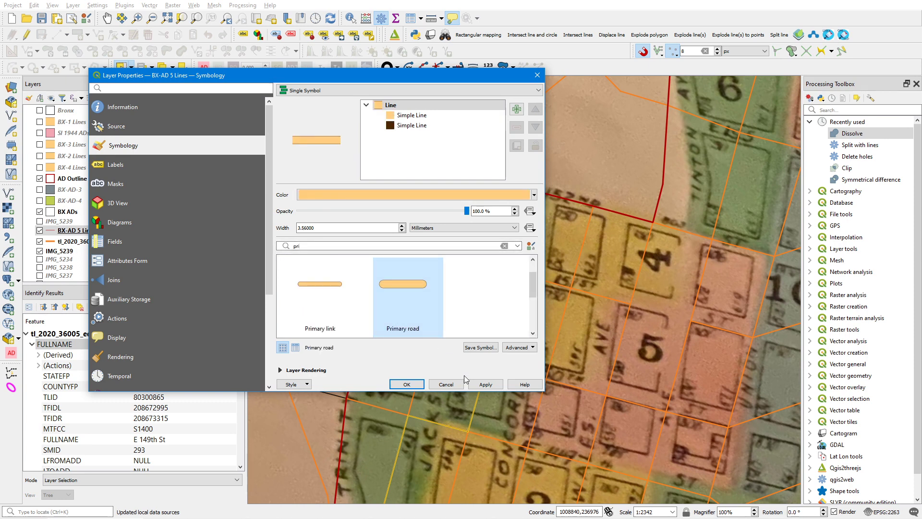
click(485, 384)
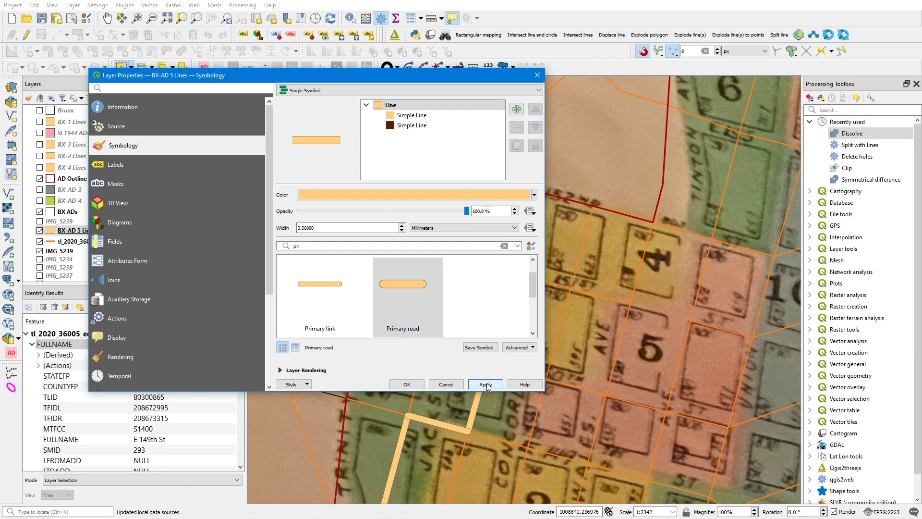
click(407, 385)
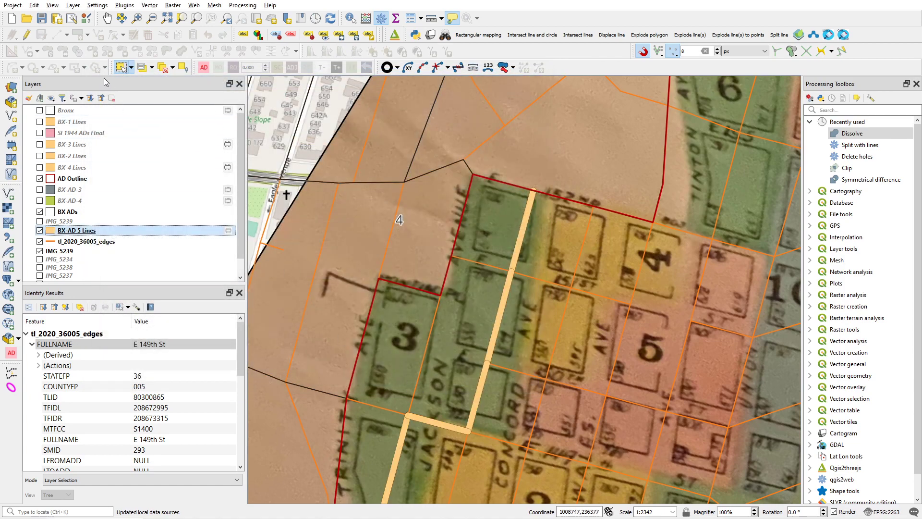
Enable editing on BX-AD 5 Lines and draw a short line extending the Concord Ave boundary north past the assembly district outline.
click(26, 34)
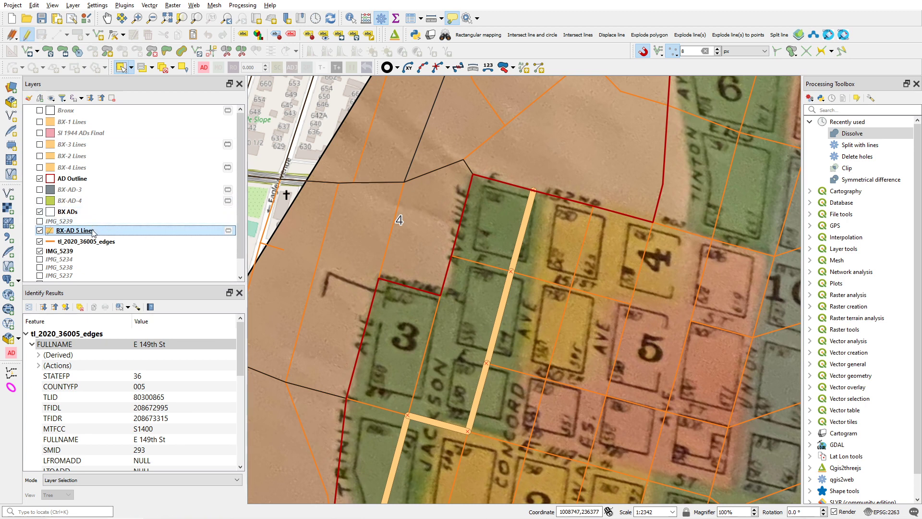
key(ctrl+.)
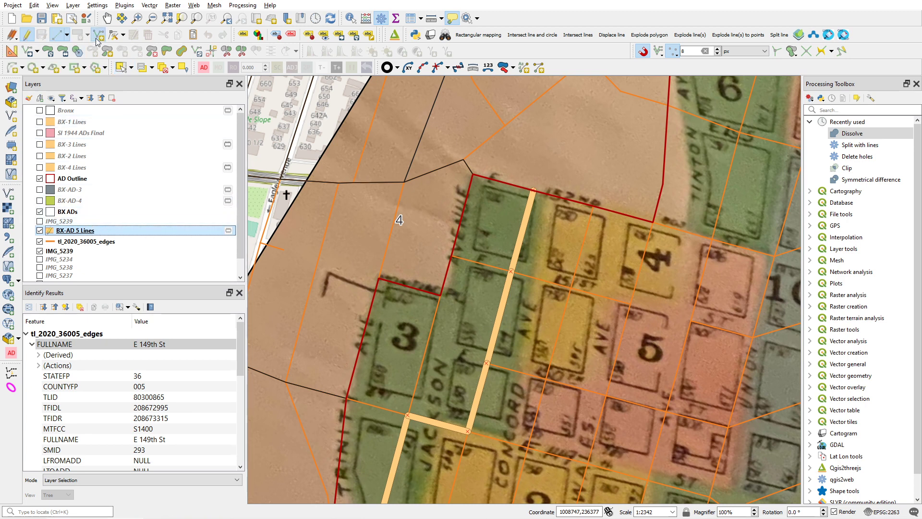
click(533, 190)
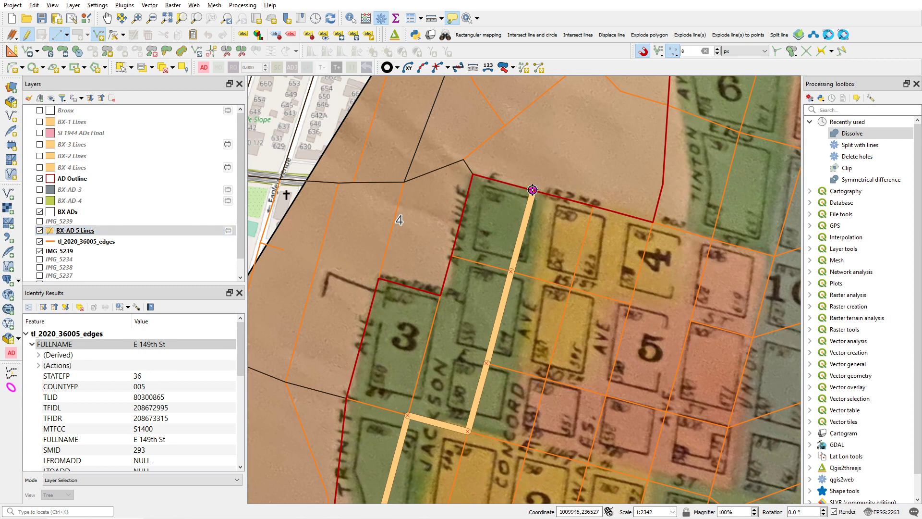
click(553, 130)
right_click(553, 131)
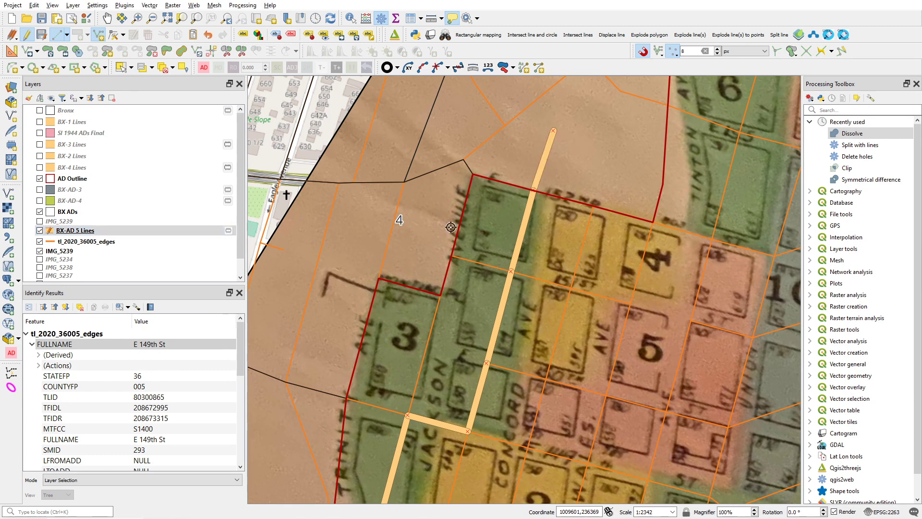
Select all lines in BX-AD 5 Lines and join them into one with Join multiple lines.
key(ctrl+a)
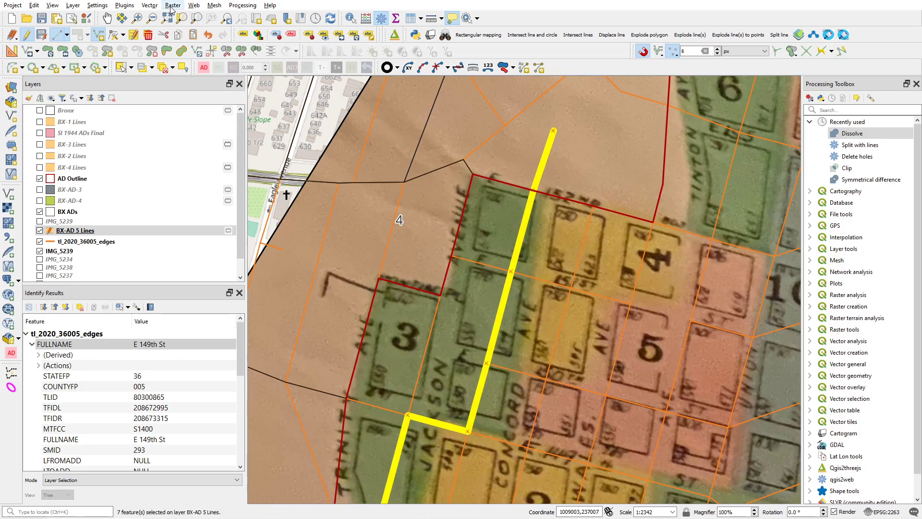
click(150, 5)
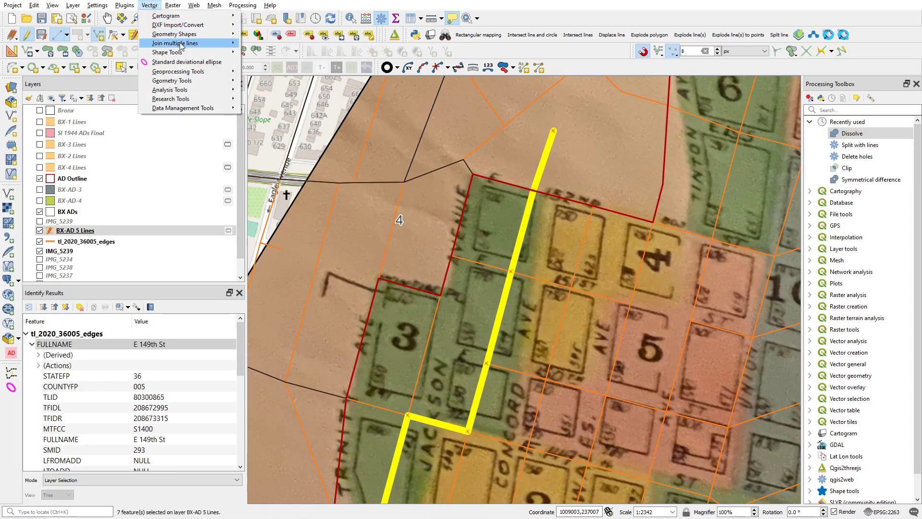
mouse_move(184, 48)
click(268, 46)
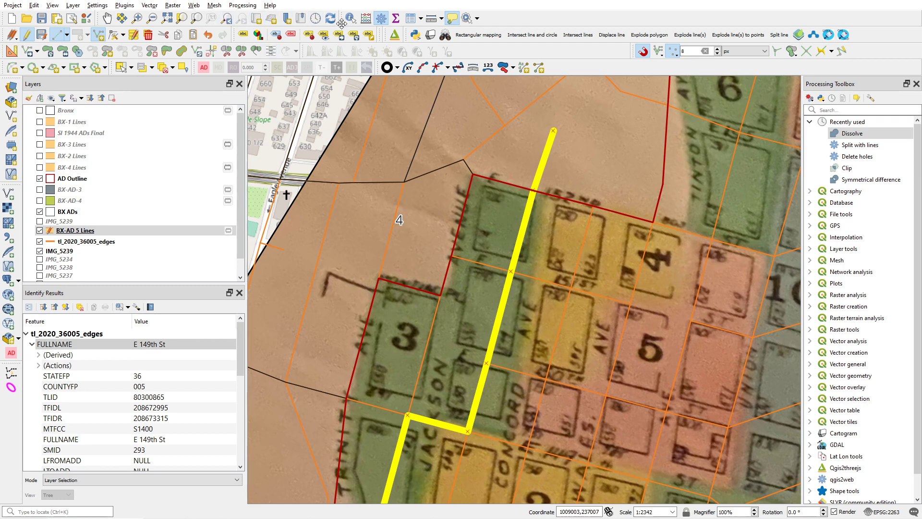
Examine the scan around districts 1 to 5 to locate the next district boundary to trace.
click(152, 17)
click(418, 232)
key(Right)
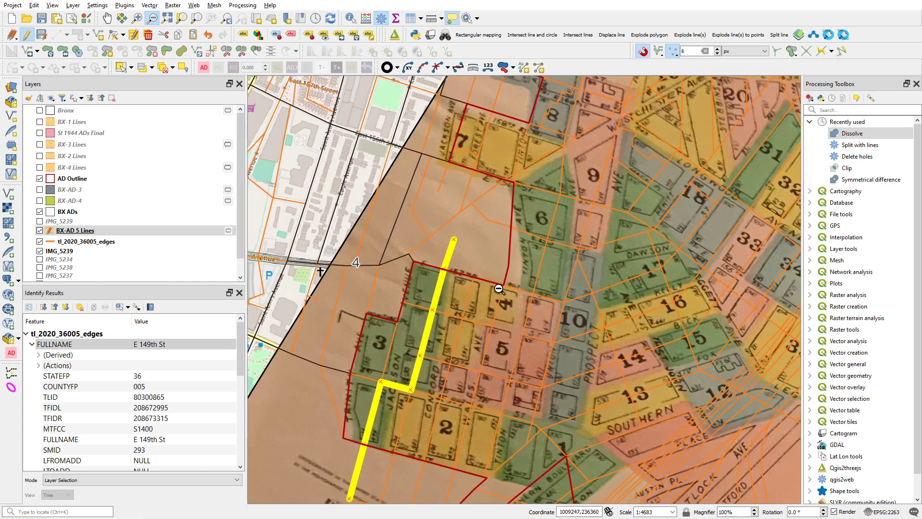
key(Right)
key(Left)
key(Down)
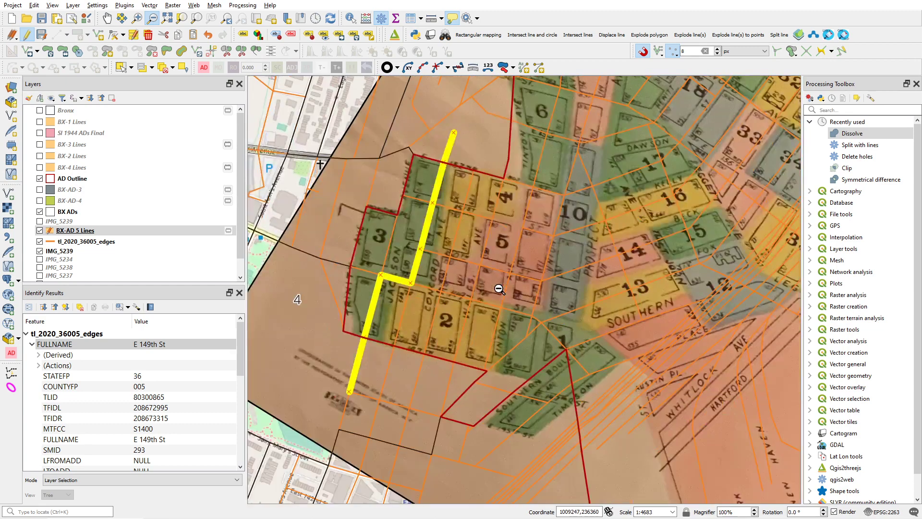
key(Right)
key(Left)
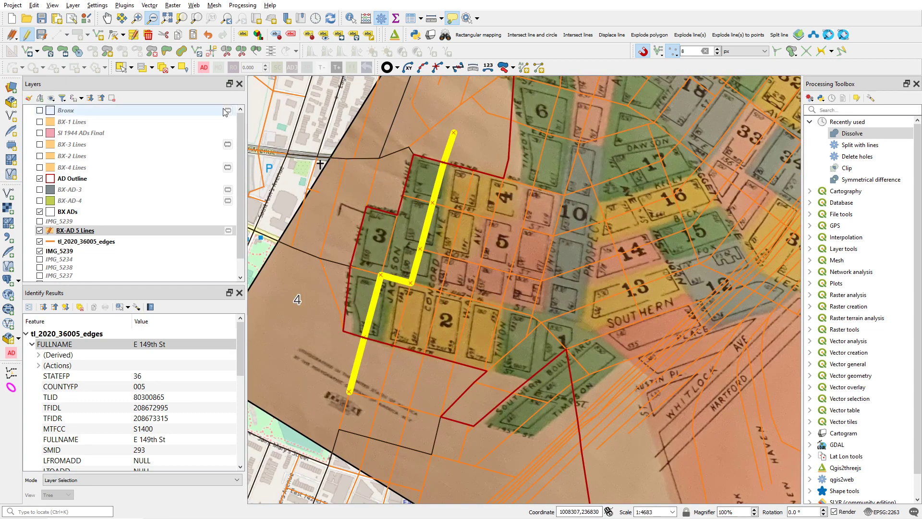
Copy the tl_2020_36005_edges streets along district 2's eastern side and its three E 149th St blocks into BX-AD 5 Lines.
right_click(101, 242)
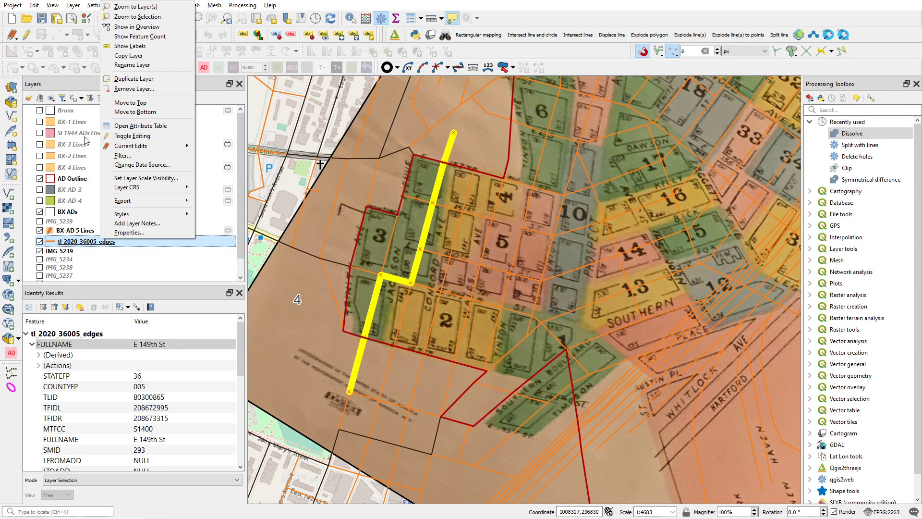
click(71, 241)
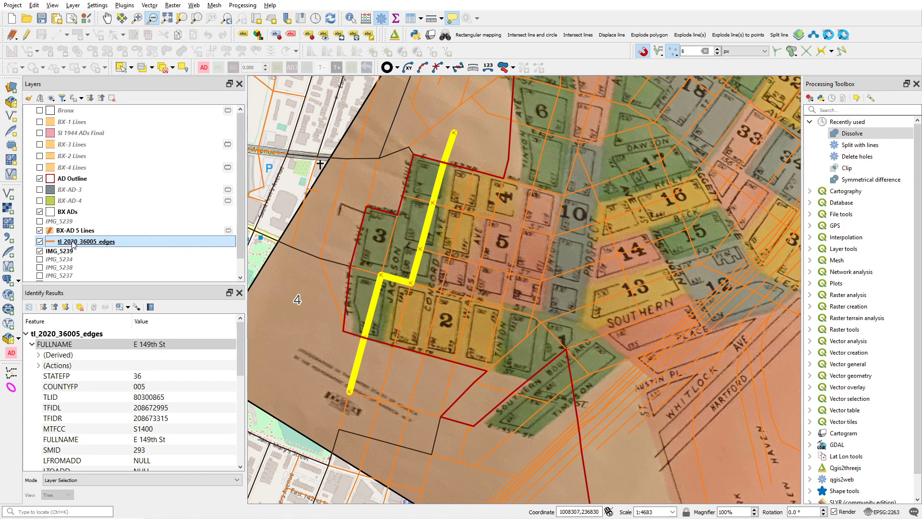
click(137, 17)
drag(371, 238, 582, 406)
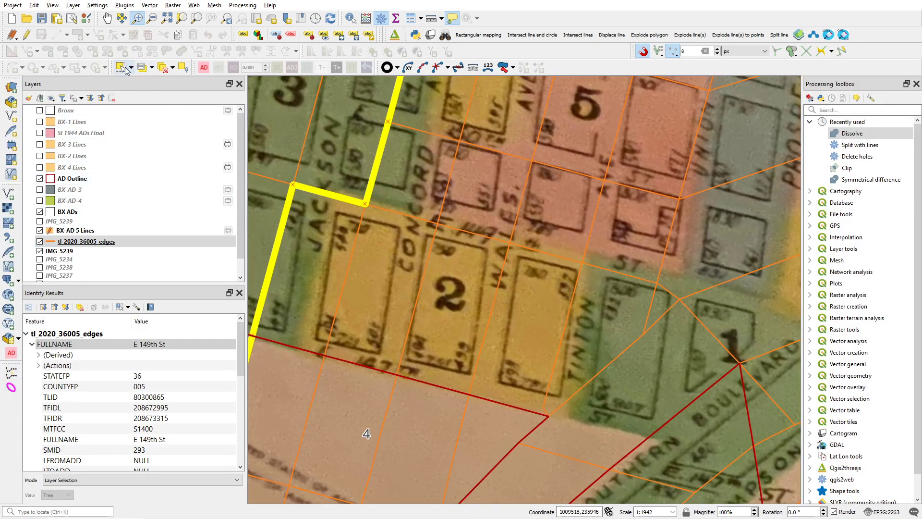
click(122, 68)
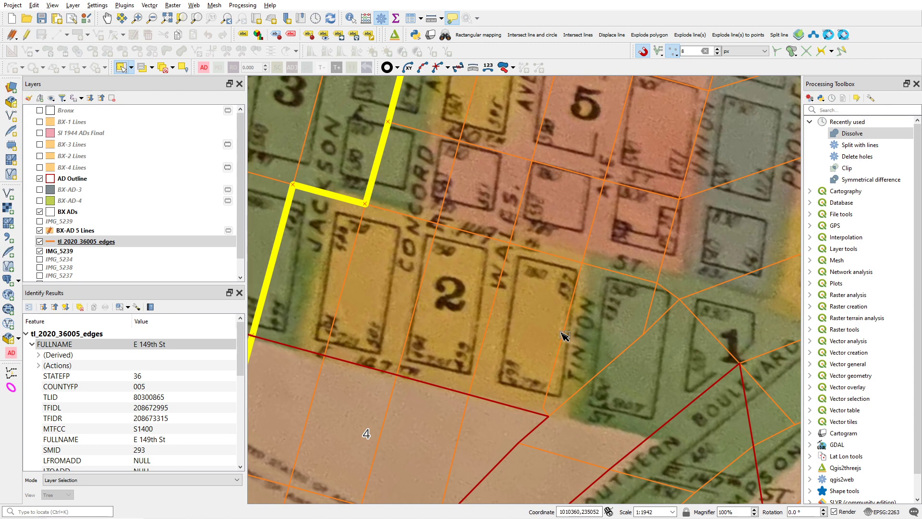
mouse_move(565, 337)
click(565, 336)
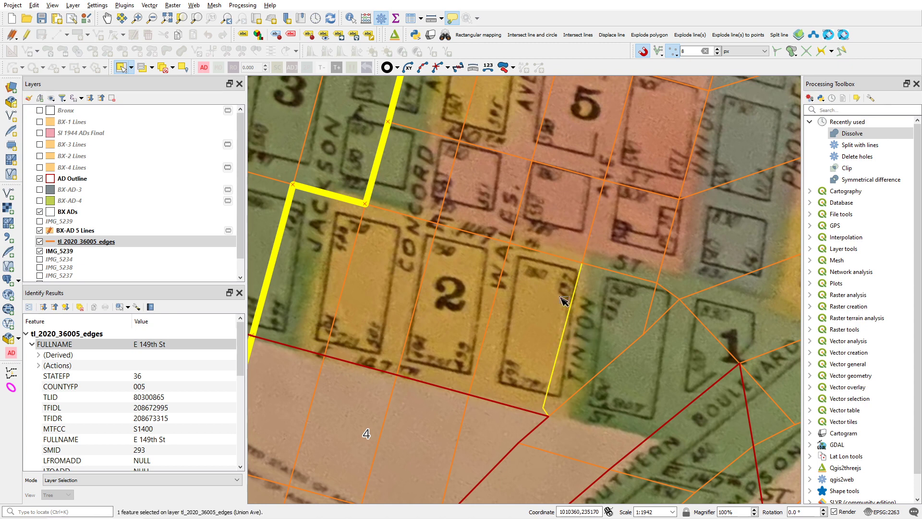
key(shift)
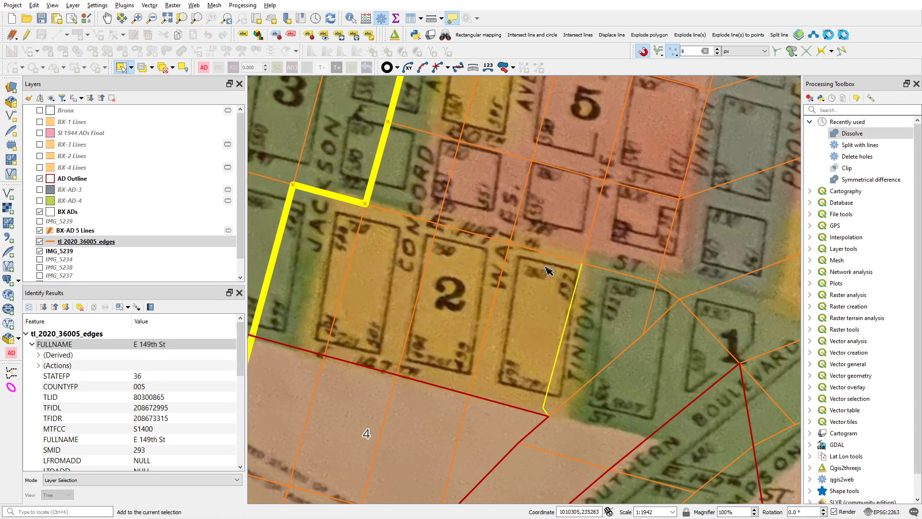
shift+click(546, 254)
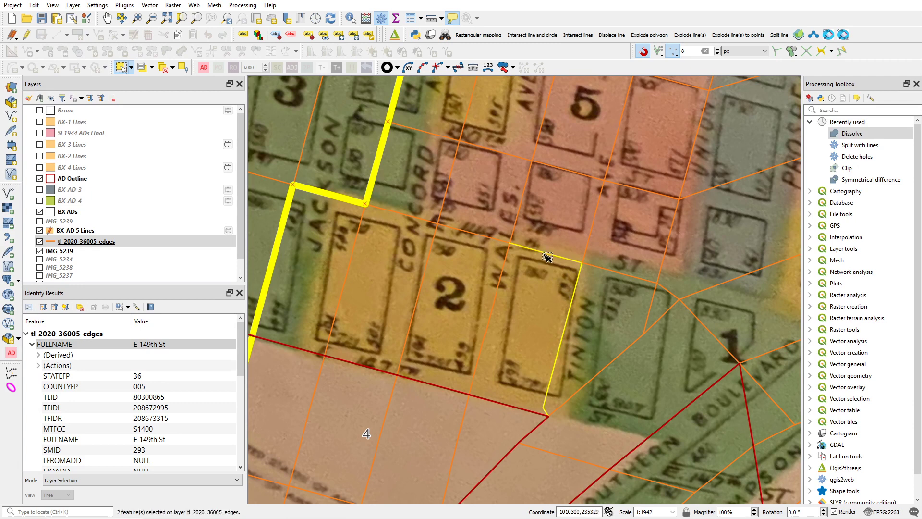
shift+click(478, 237)
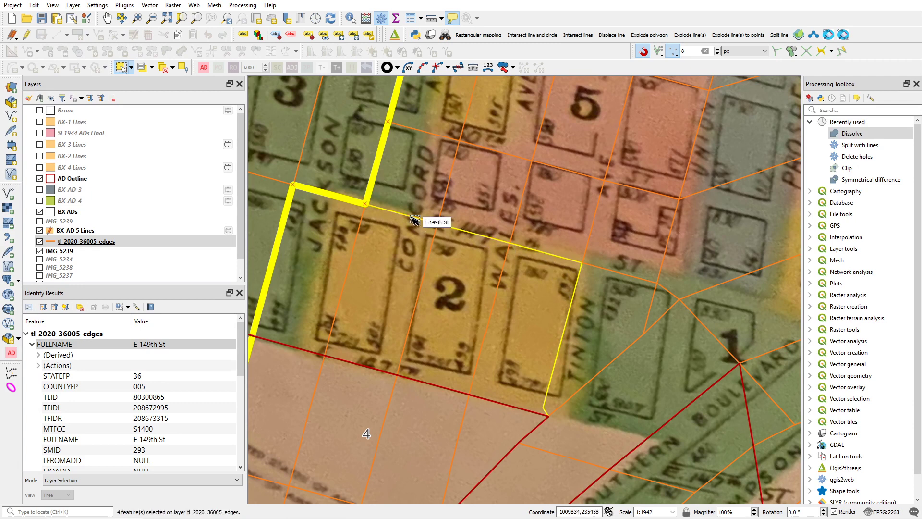
right_click(119, 232)
key(ctrl+v)
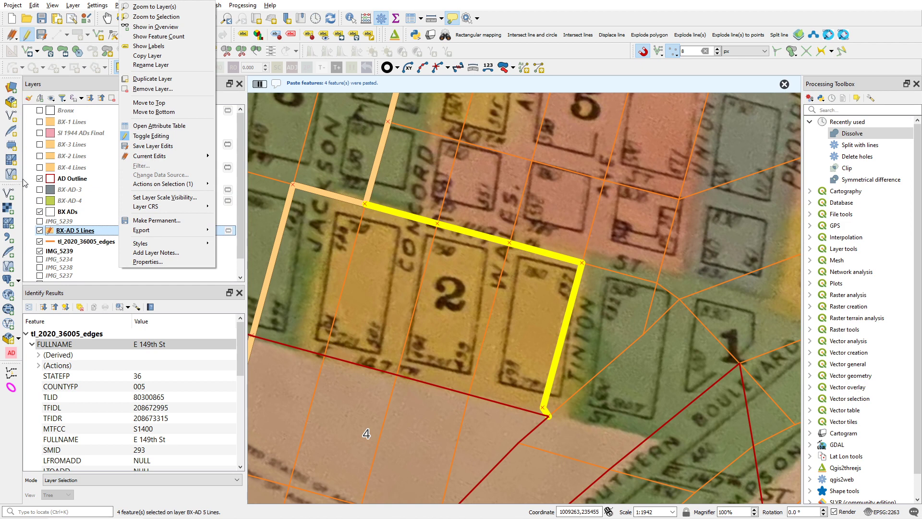
Draw short extension lines at both ends of the pasted boundary: northwest past the district 3 line and southwest past the assembly district outline.
click(101, 37)
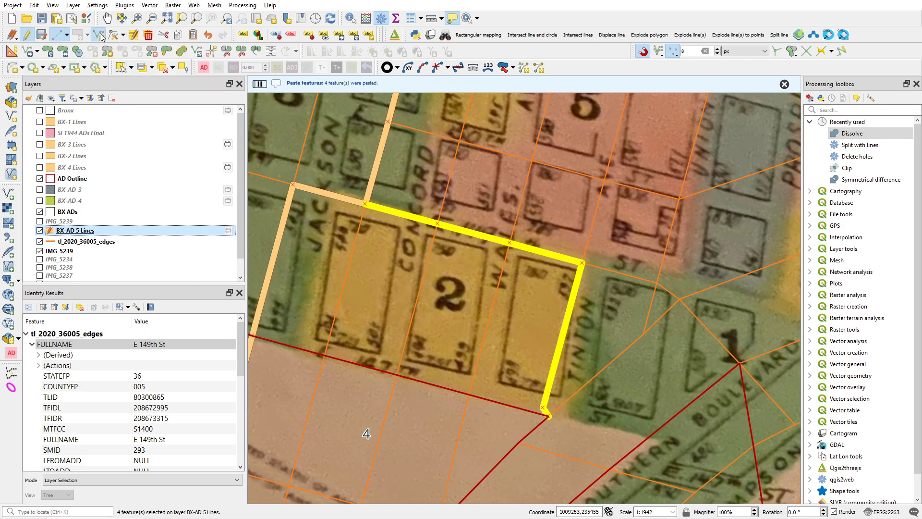
click(362, 200)
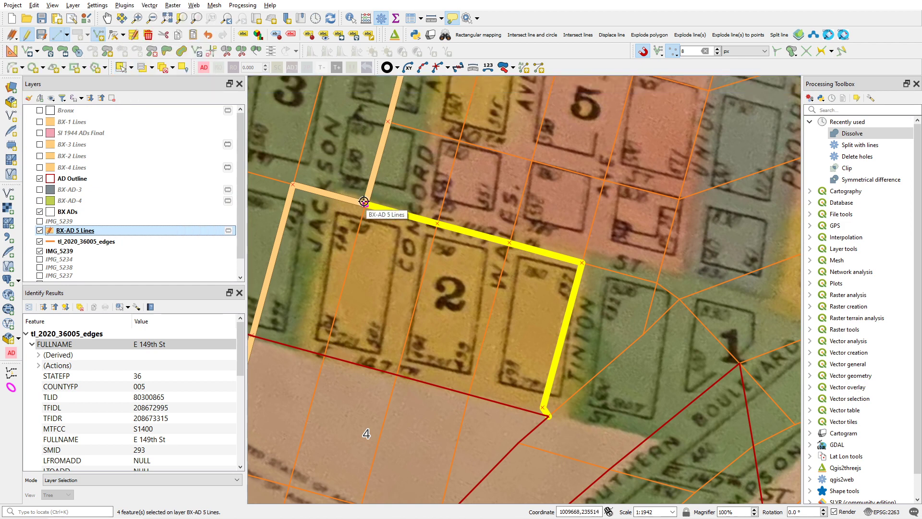
click(365, 204)
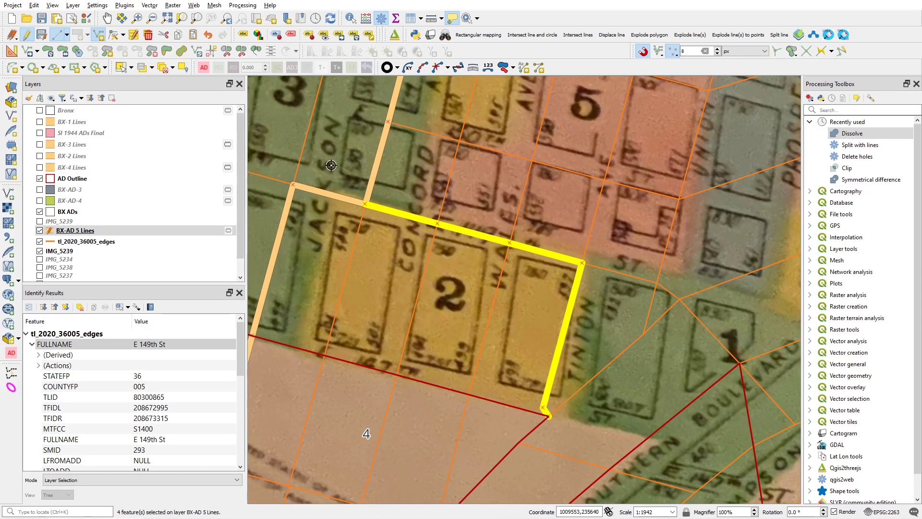
click(364, 202)
right_click(365, 201)
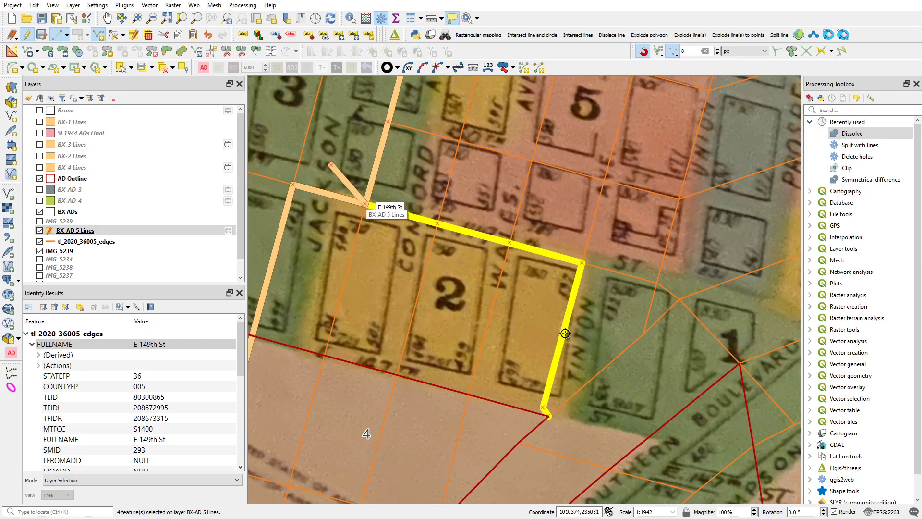
click(550, 417)
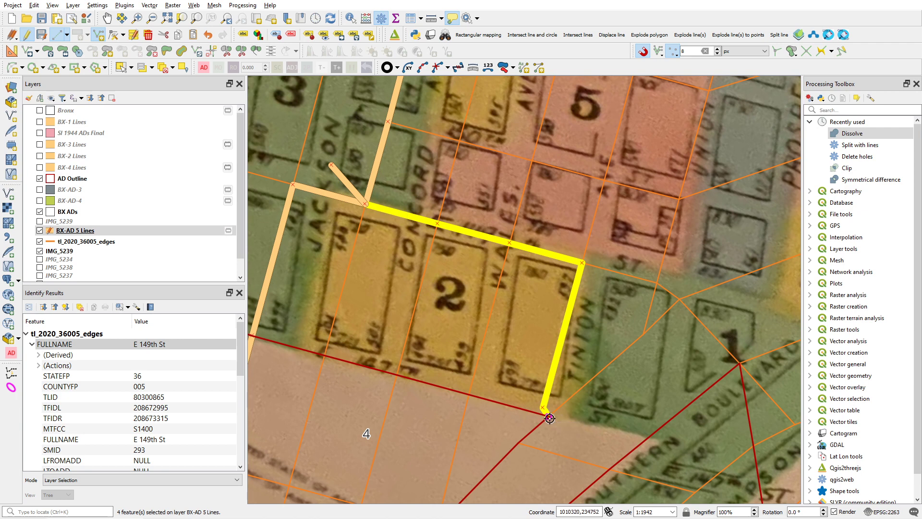
click(473, 446)
right_click(473, 446)
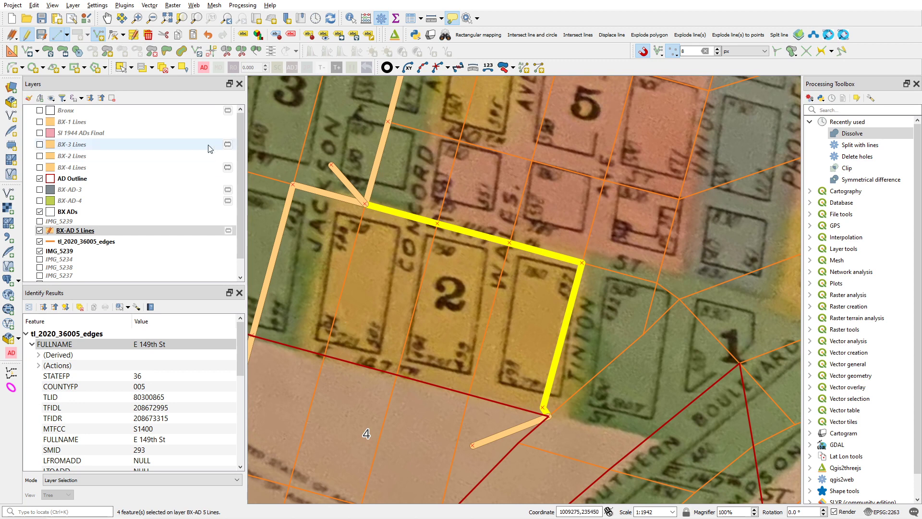
Add both extension lines to the selected district 2 boundary segments and join them all with Join multiple lines.
click(123, 67)
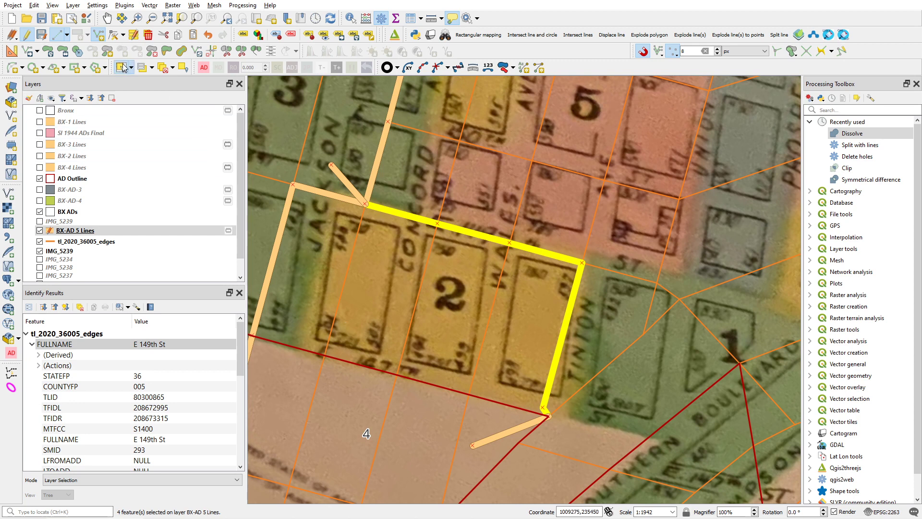
shift+click(352, 185)
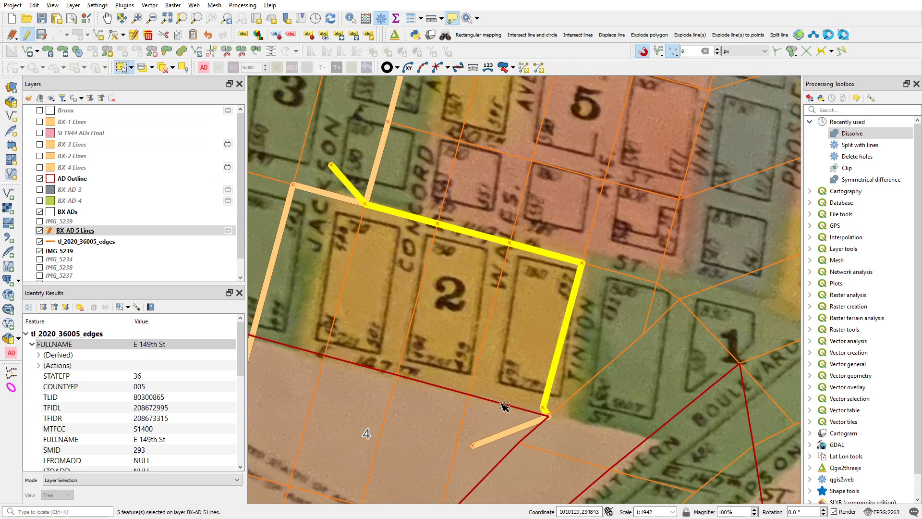
shift+click(510, 431)
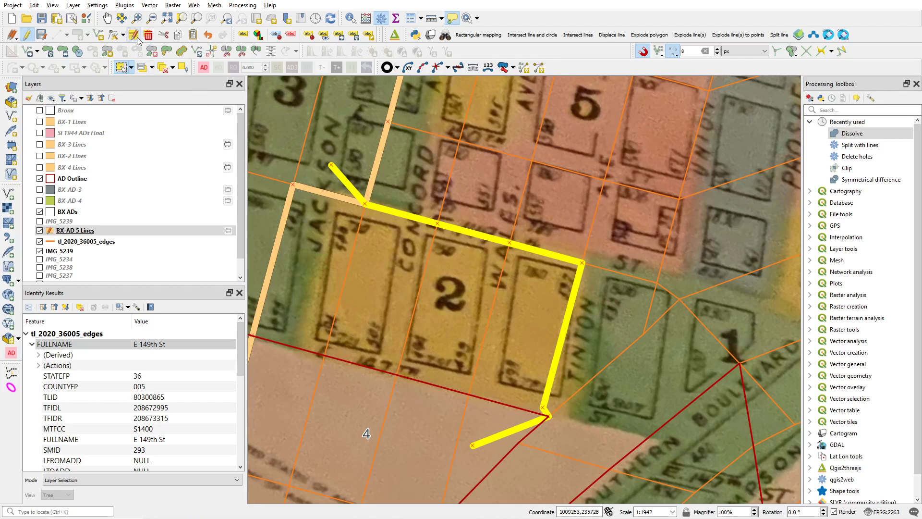
click(150, 5)
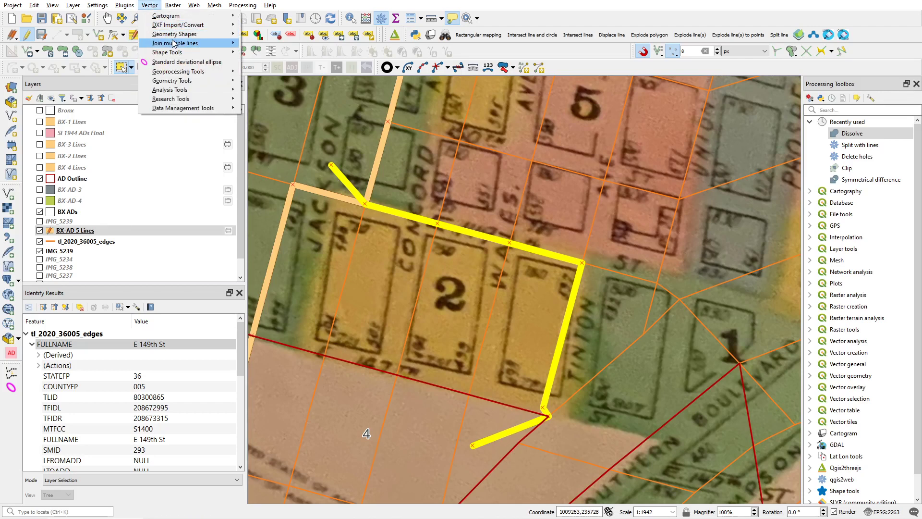
mouse_move(239, 44)
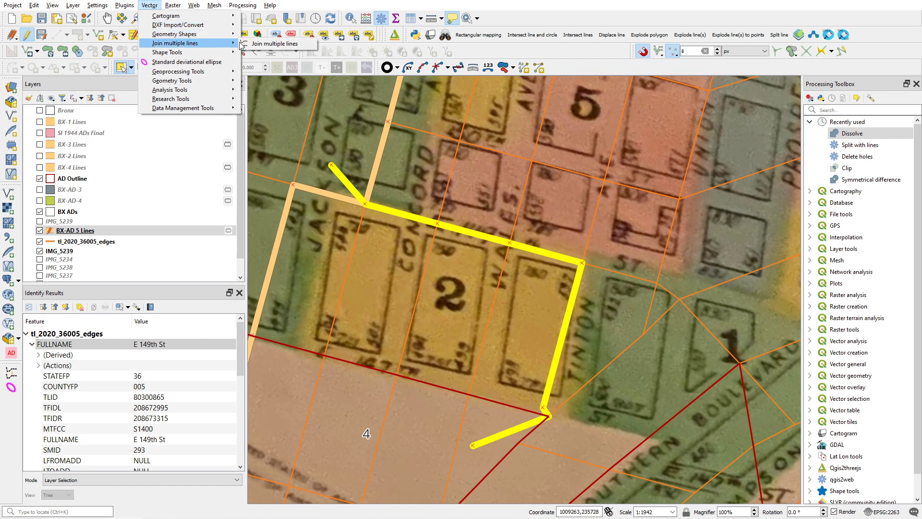
click(144, 5)
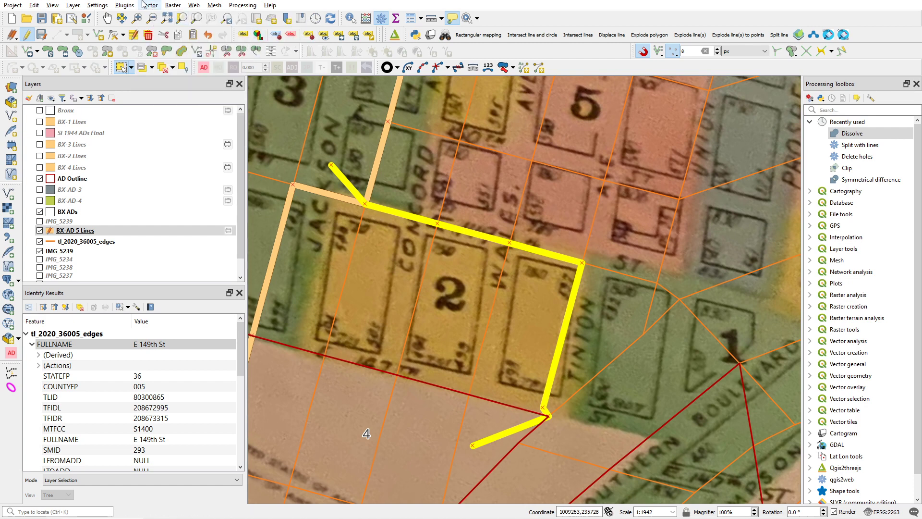
click(152, 18)
click(367, 177)
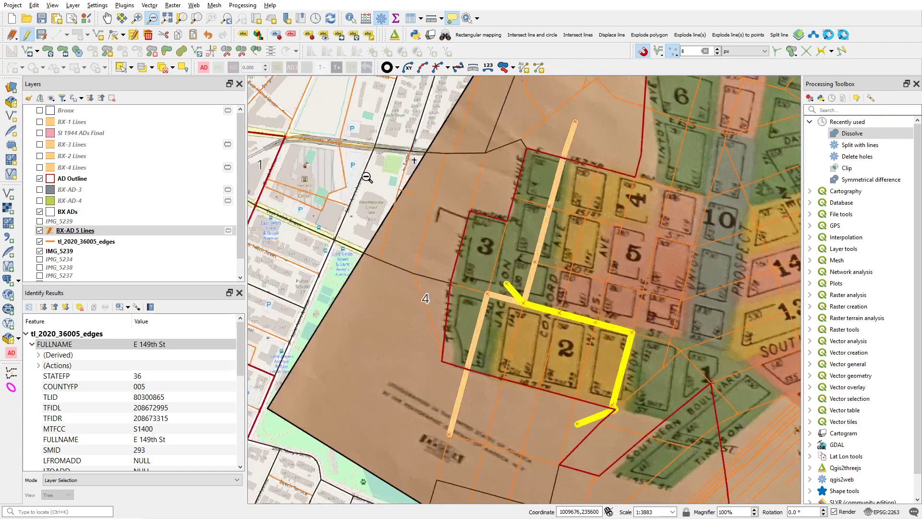
click(556, 287)
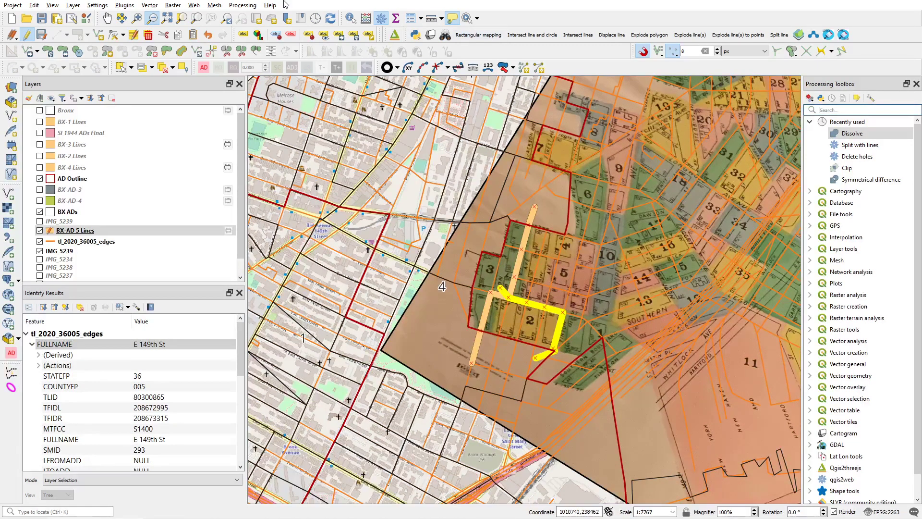
click(243, 5)
click(242, 5)
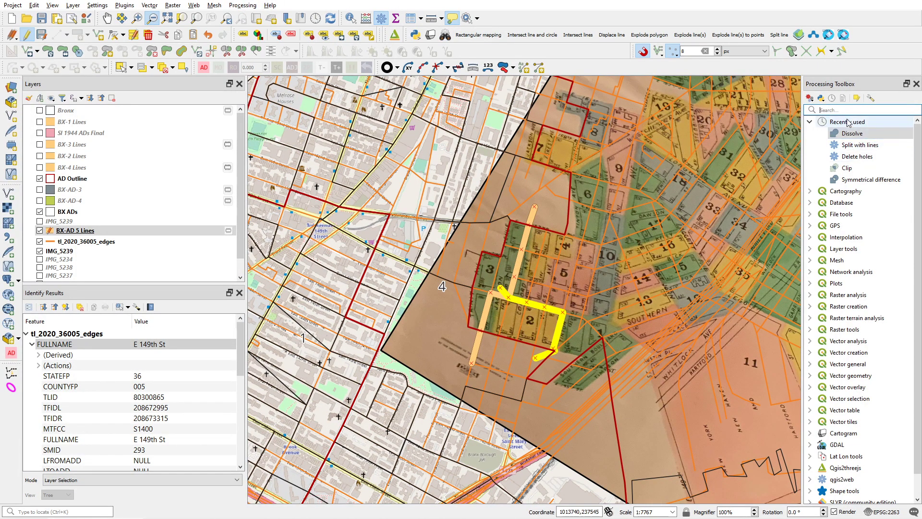
click(863, 145)
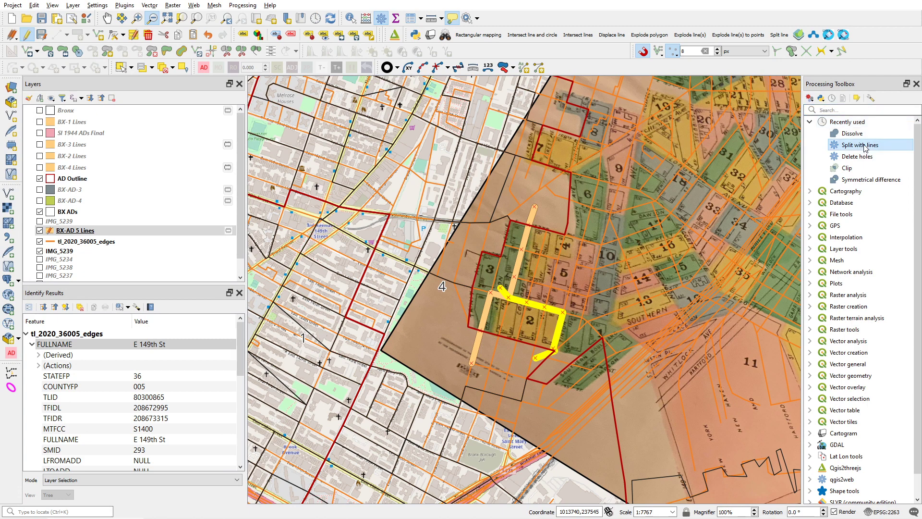
double_click(864, 145)
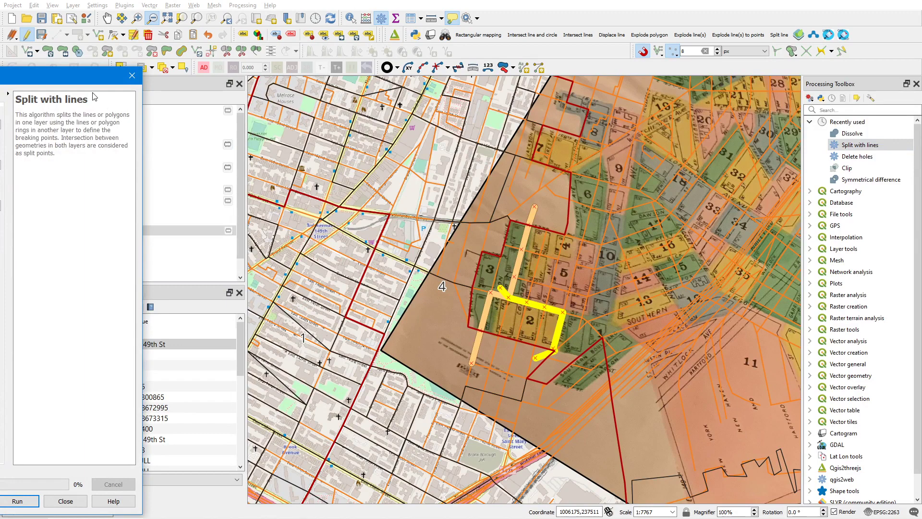
drag(70, 84, 900, 200)
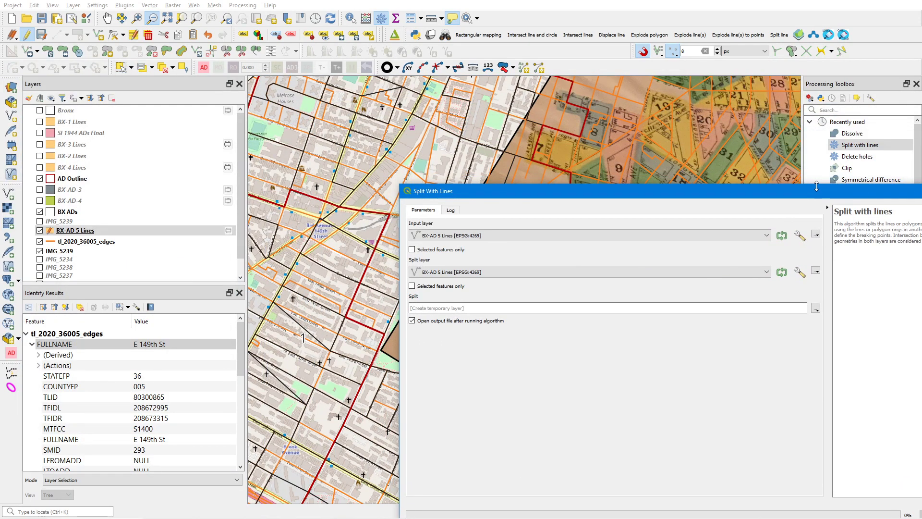
drag(808, 197, 676, 196)
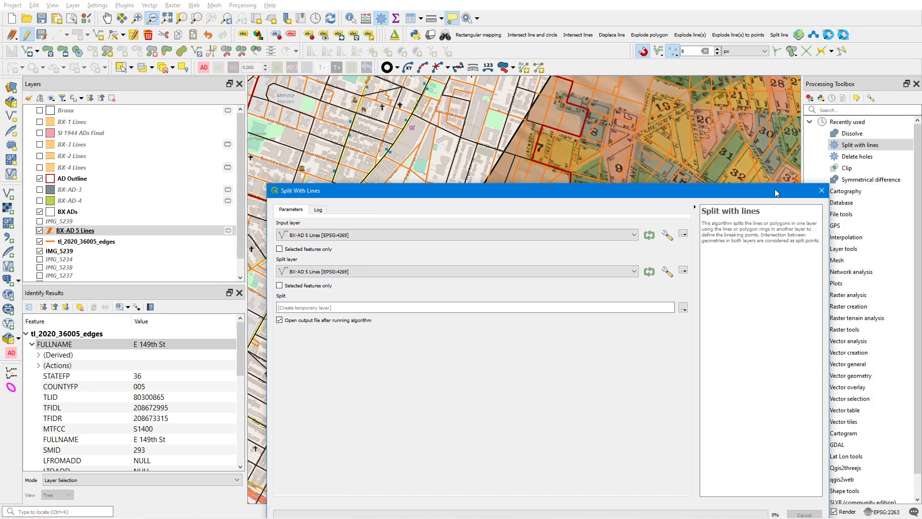
click(822, 190)
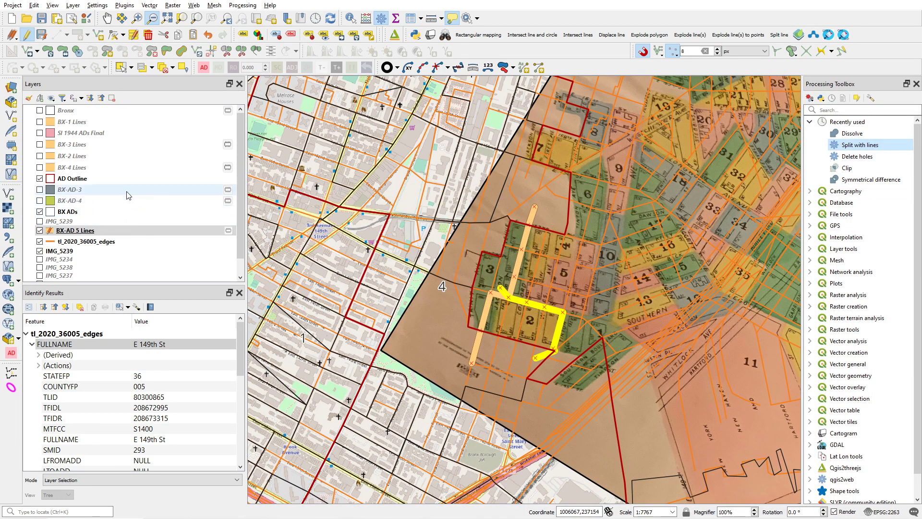
Split only the selected 5th Assembly District polygon in BX ADs with BX-AD 5 Lines into a temporary layer, and check a resulting piece.
click(115, 211)
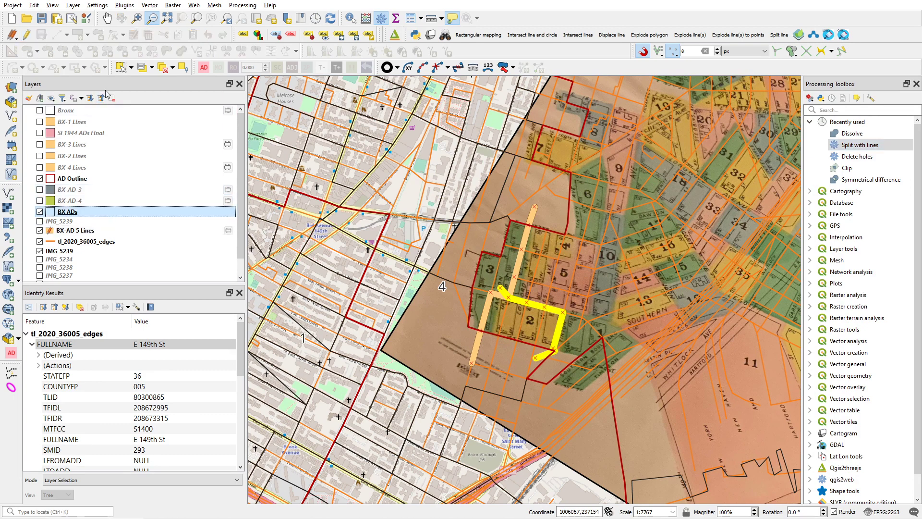
click(121, 67)
click(528, 311)
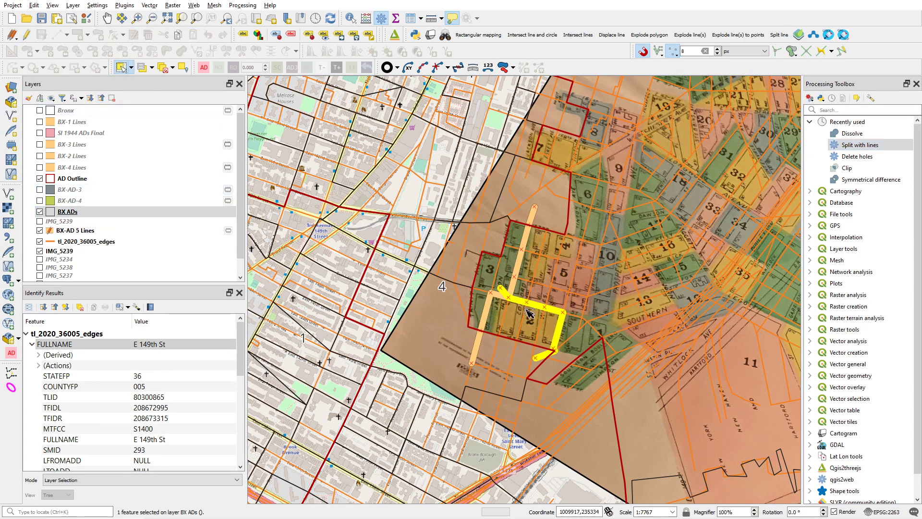
click(858, 150)
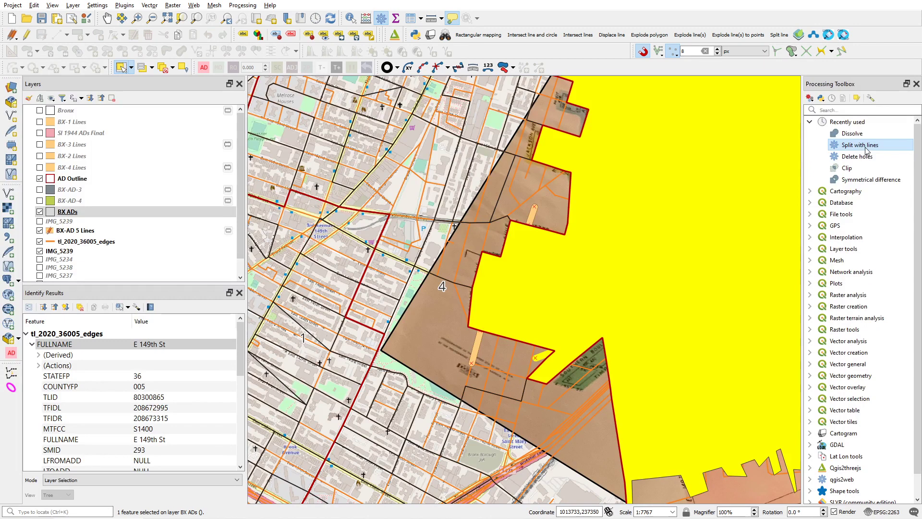
double_click(866, 149)
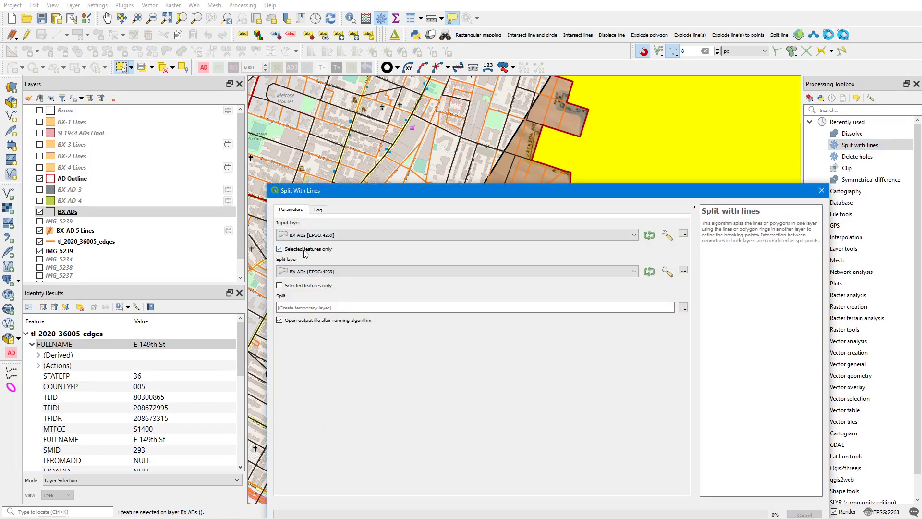
click(330, 272)
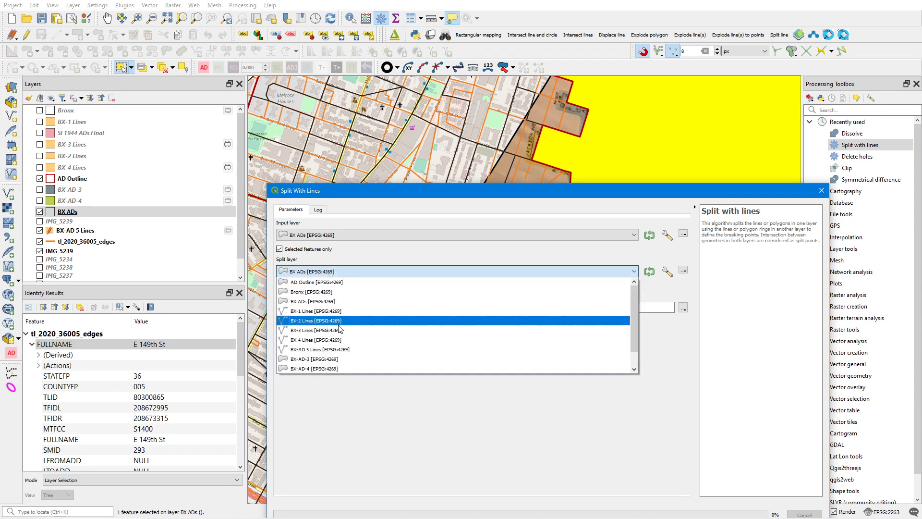
click(338, 348)
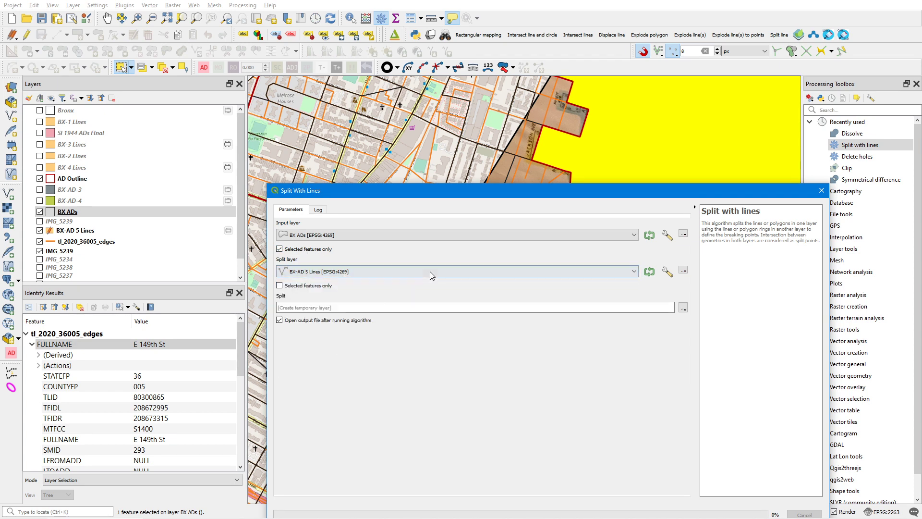
drag(501, 197, 442, 105)
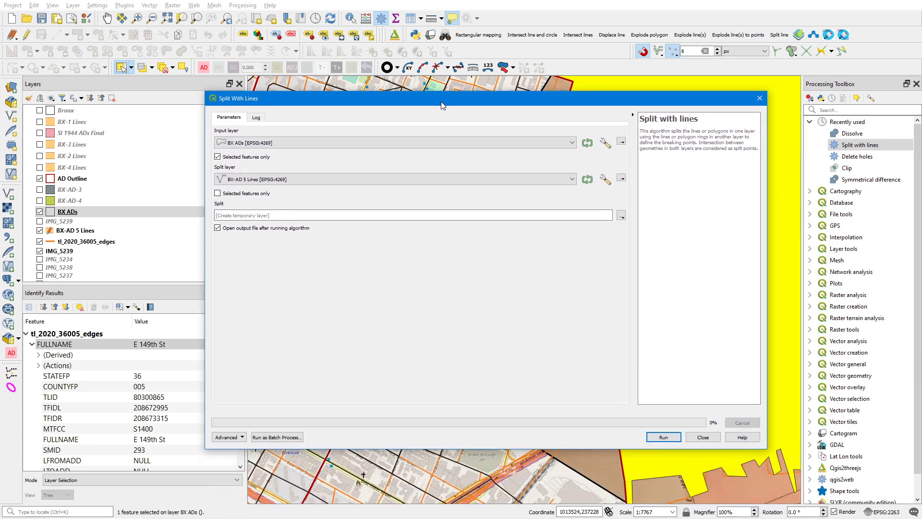
click(663, 437)
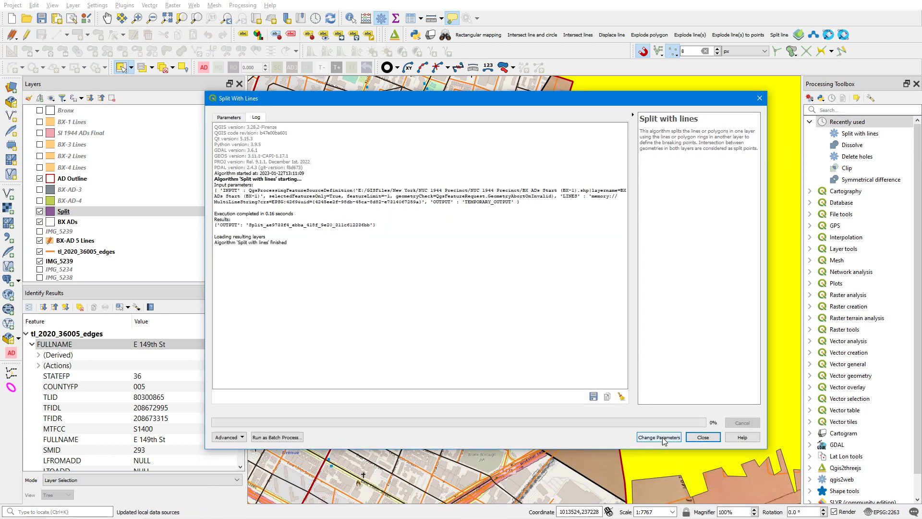
click(697, 438)
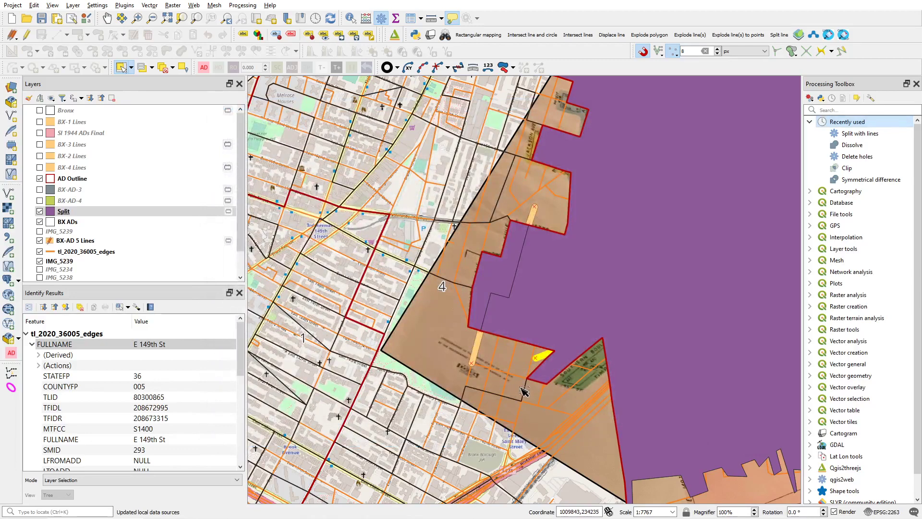
click(573, 319)
click(483, 290)
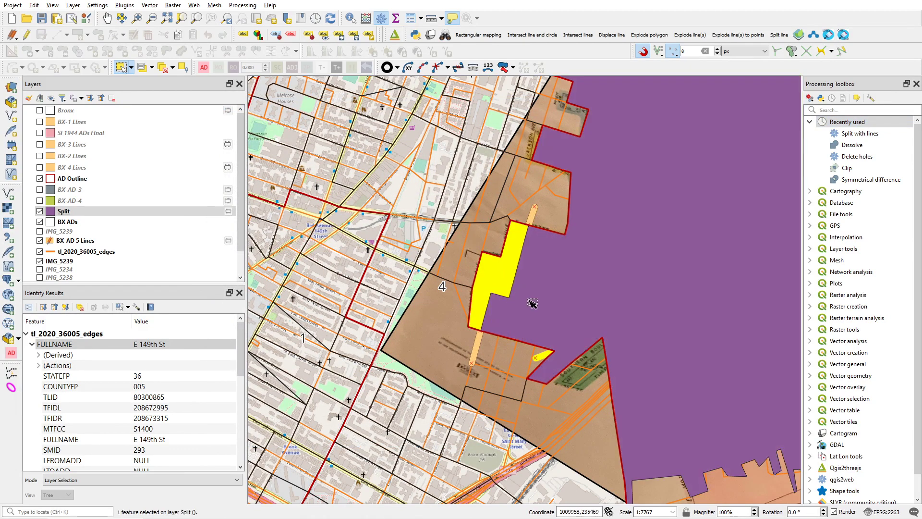
Run Split with lines on the whole Split layer using BX-AD 5 Lines as the split layer, and check the resulting pieces.
double_click(857, 133)
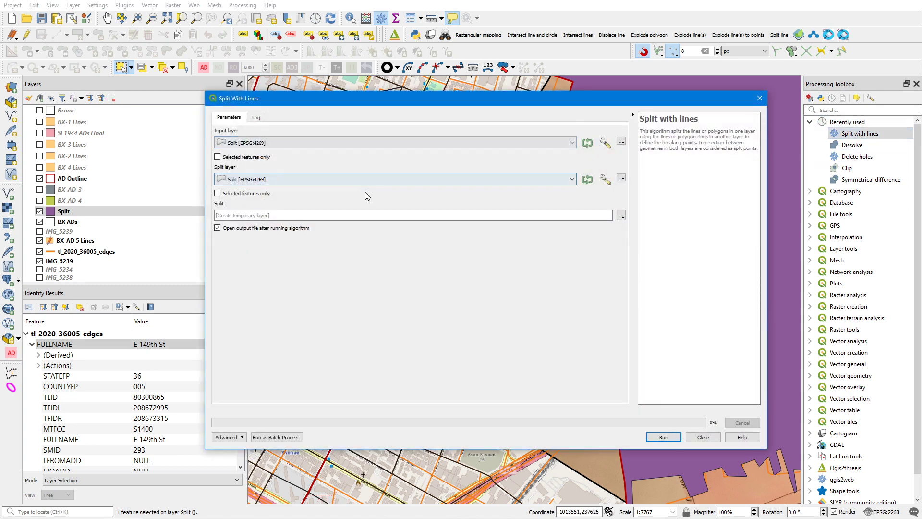
click(359, 180)
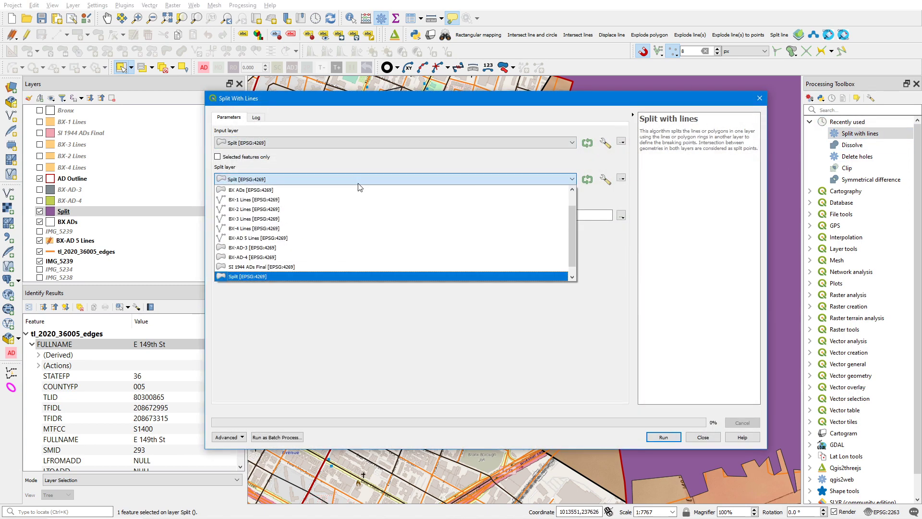
key(Up)
key(Up)
key(Up)
key(Up)
key(Up)
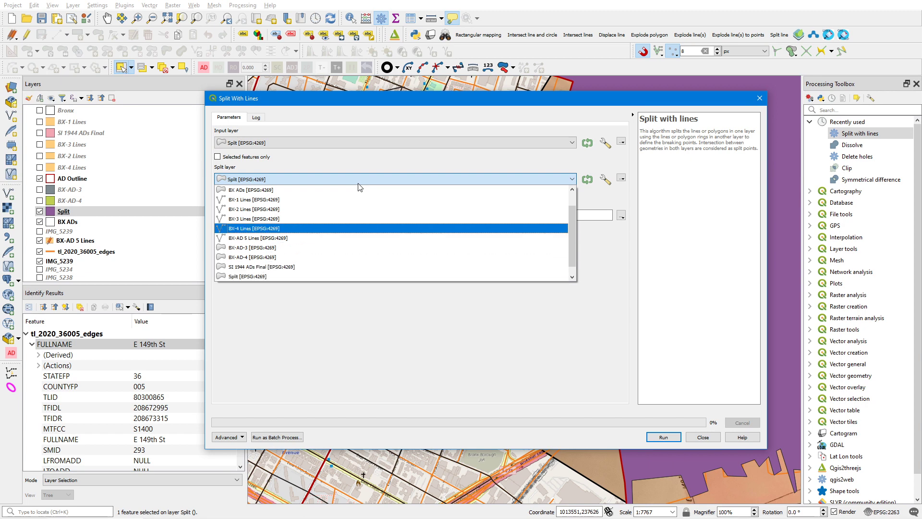
key(Down)
key(Return)
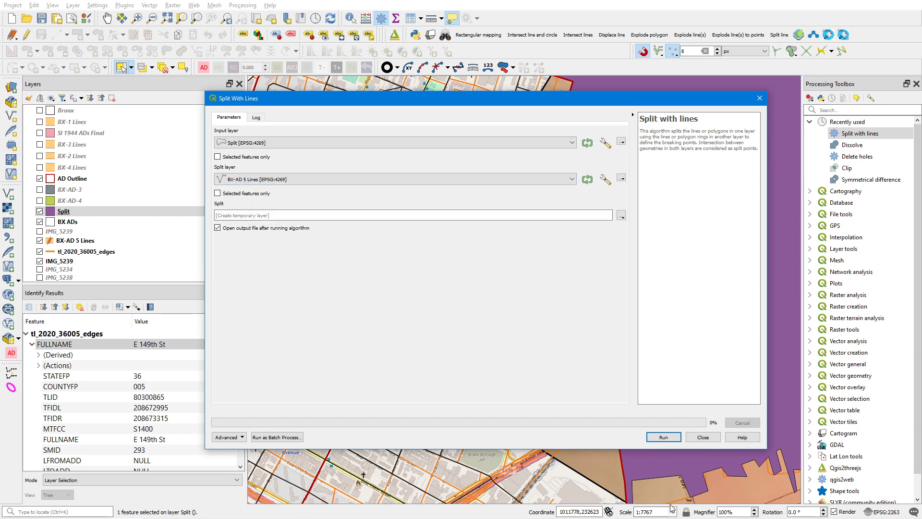
click(661, 437)
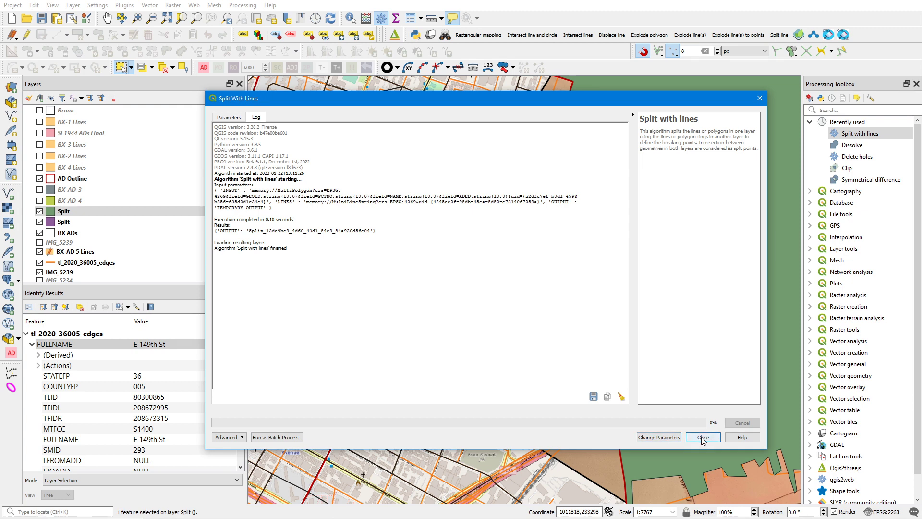
click(703, 437)
click(534, 327)
click(491, 281)
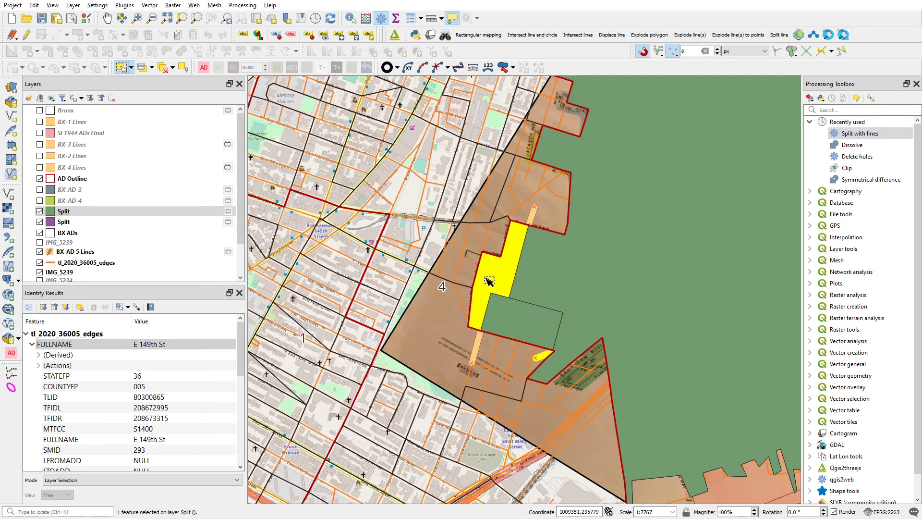
Select all polygons in the newest Split layer and hide both Split layers.
click(70, 213)
click(39, 211)
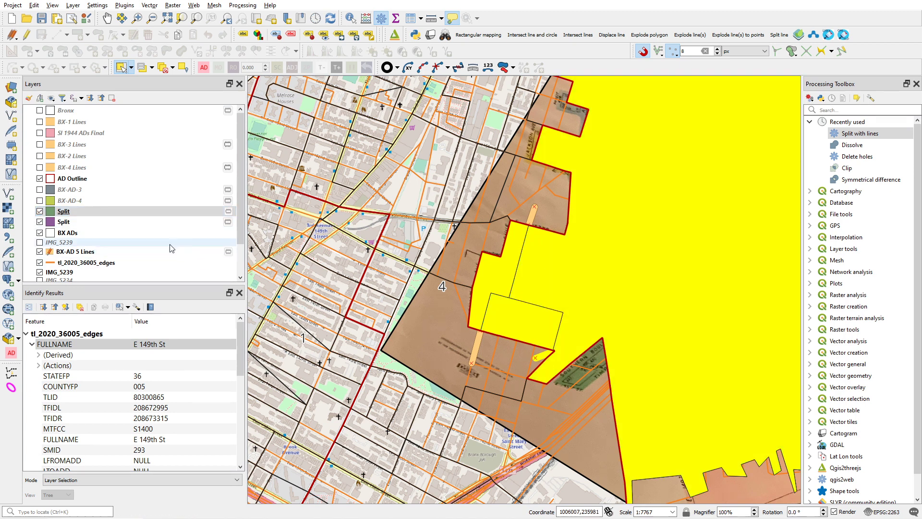
click(40, 211)
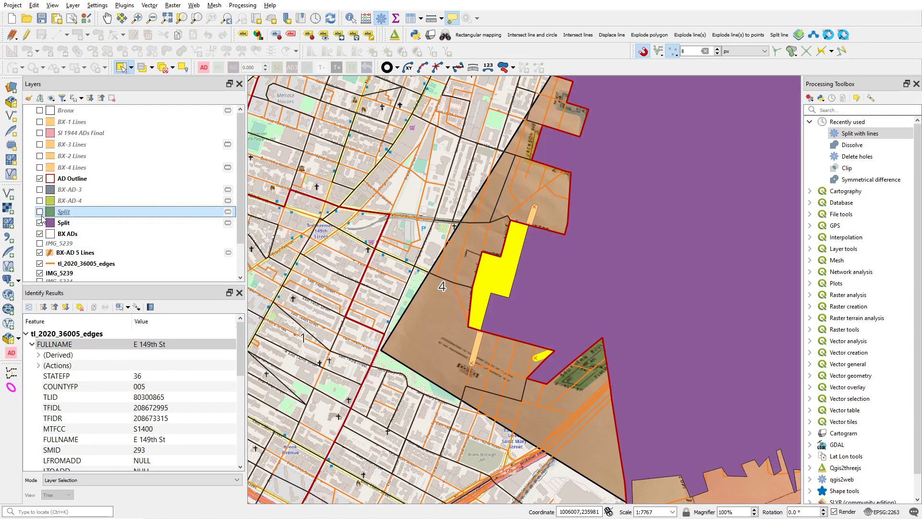
click(40, 222)
Put BX ADs in edit mode and delete its selected 5th Assembly District polygon.
click(68, 234)
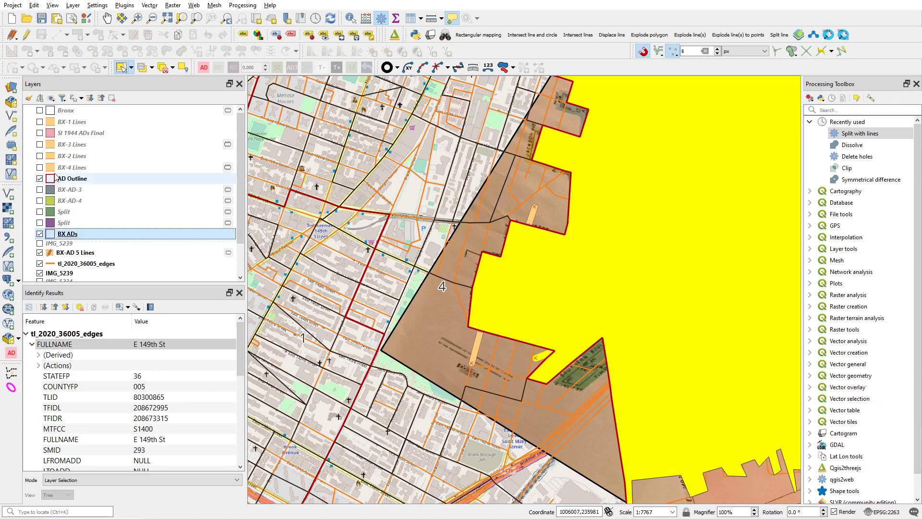
click(26, 35)
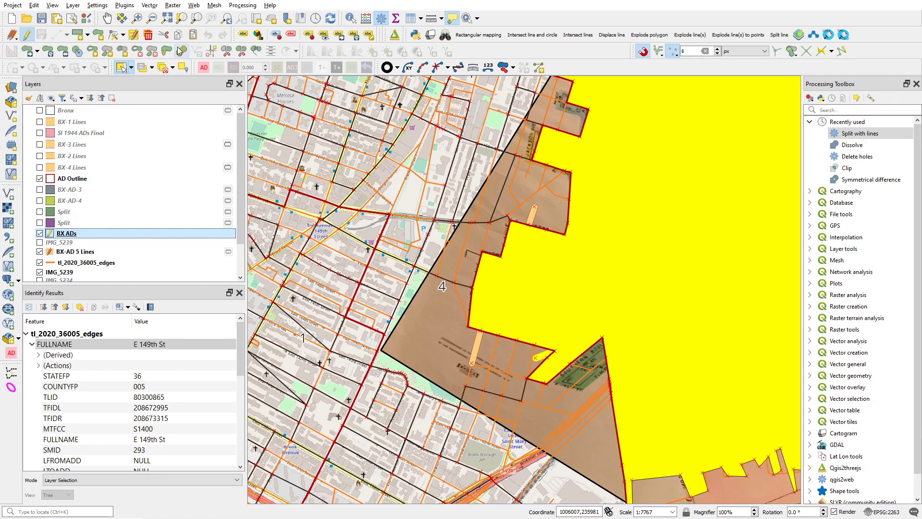
click(148, 35)
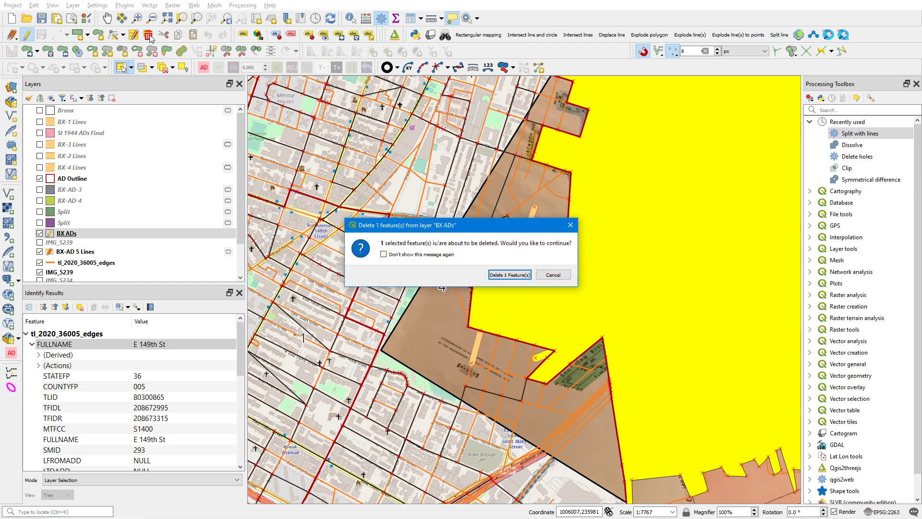
click(509, 275)
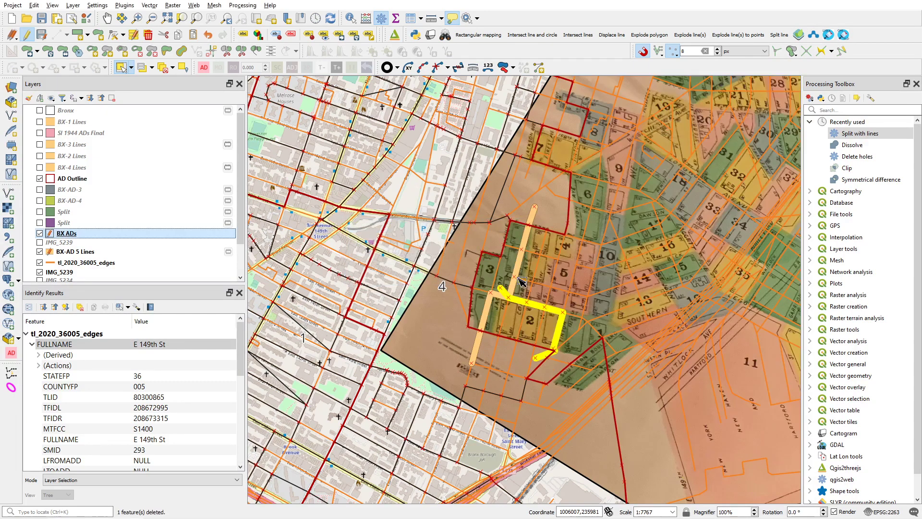
Copy the three selected polygons from the newest Split layer and paste them into BX ADs.
click(141, 212)
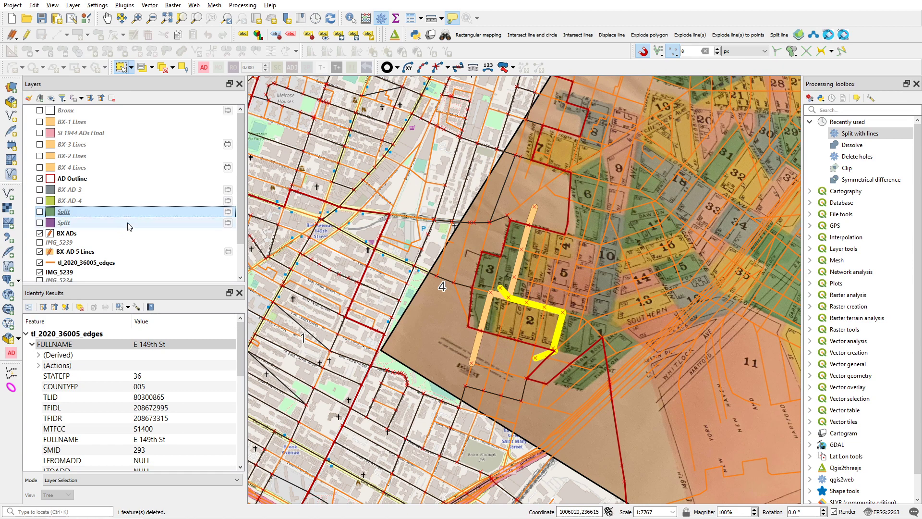
click(110, 234)
key(ctrl+v)
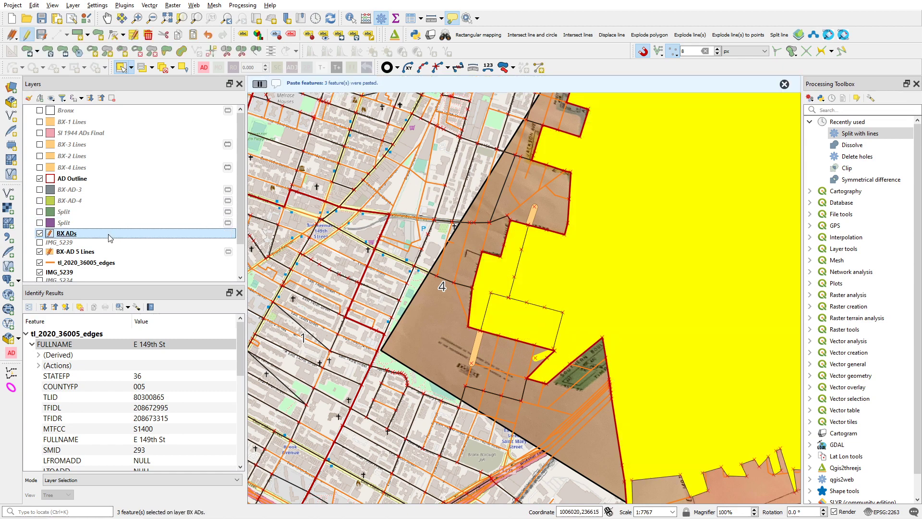
Select the pasted pieces in BX ADs one at a time to check that they are separate polygons.
right_click(539, 313)
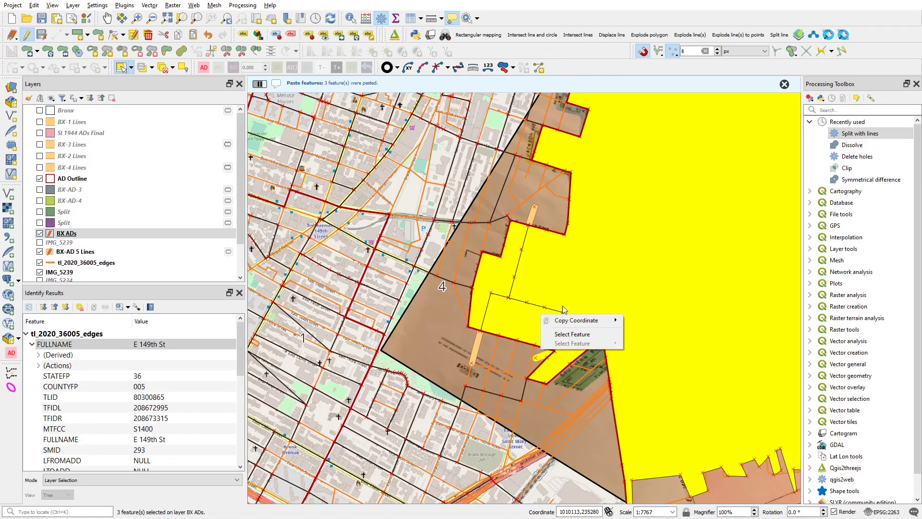
click(606, 274)
click(605, 274)
click(510, 309)
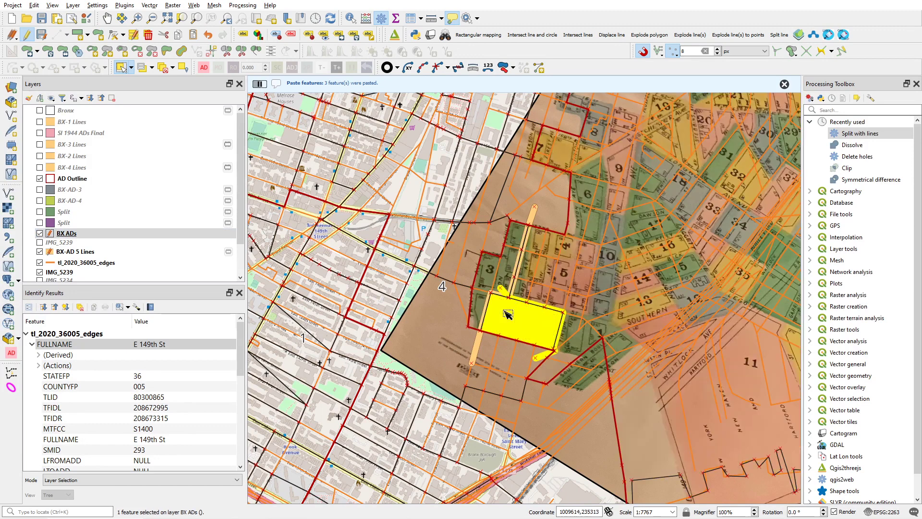
click(492, 281)
Give the district 2 polygon in BX ADs the GEOID BX05002, PCTNO 2, NAME BX-5-2 and ADED 5/2.
click(525, 325)
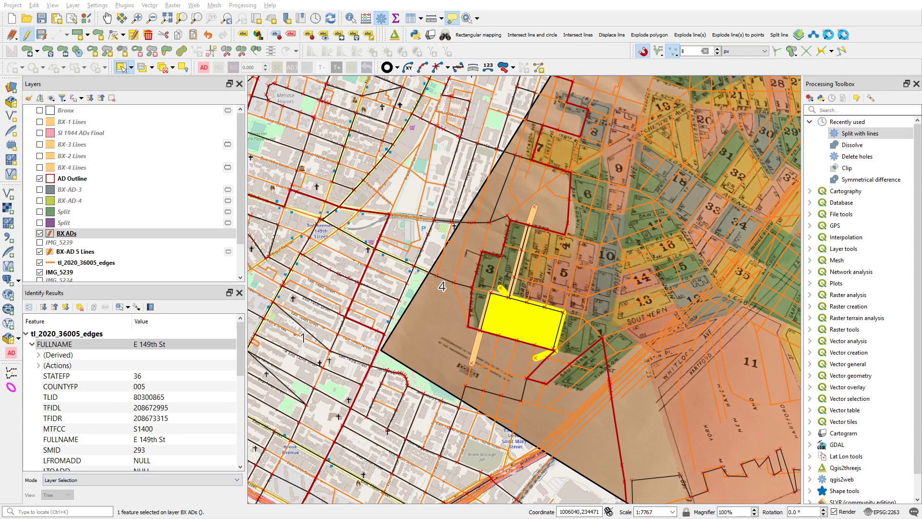
drag(0, 62, 357, 118)
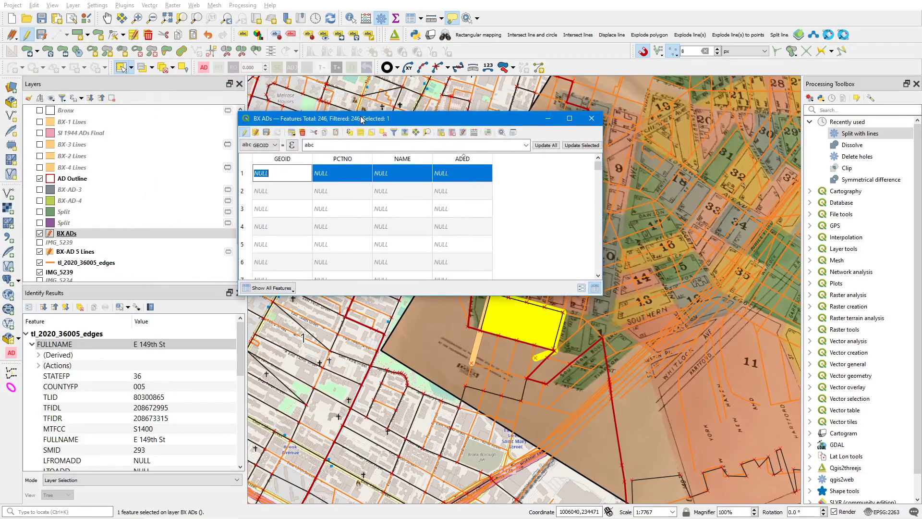
click(406, 135)
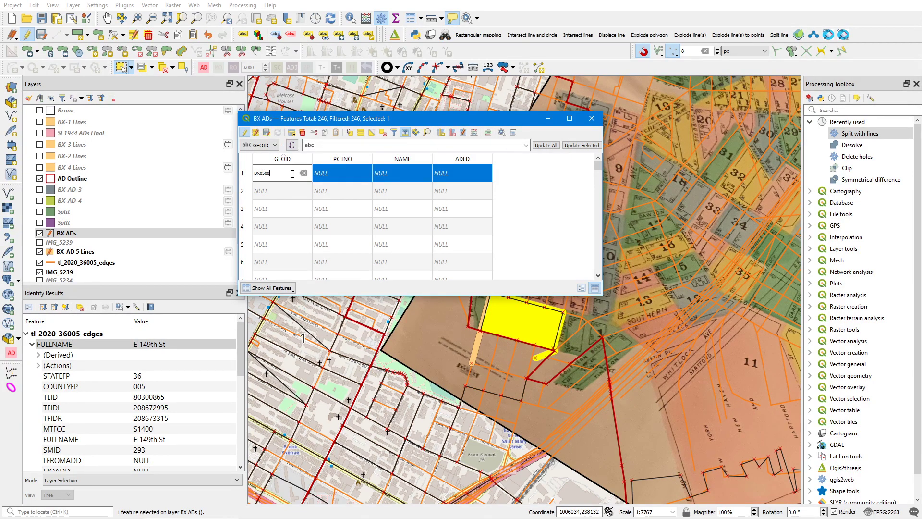
text(2)
key(Tab)
text(2)
key(Tab)
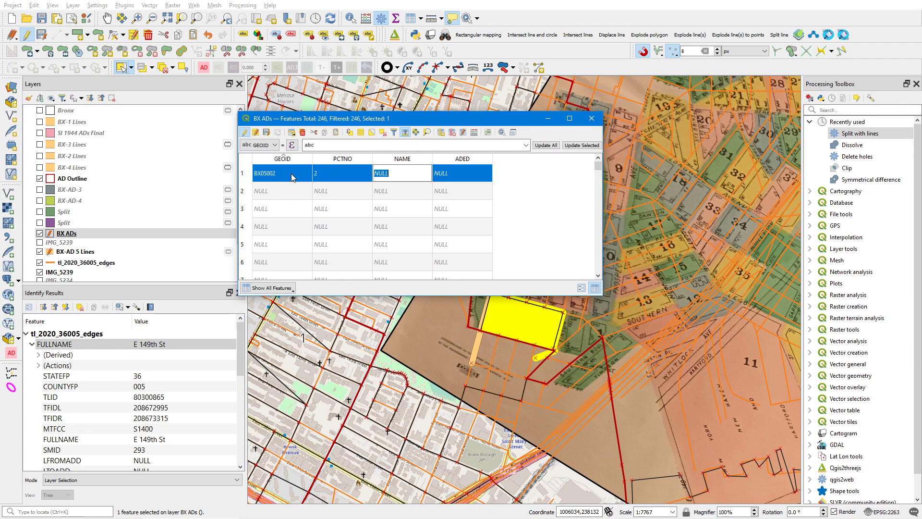
text(BX-5-2)
key(Tab)
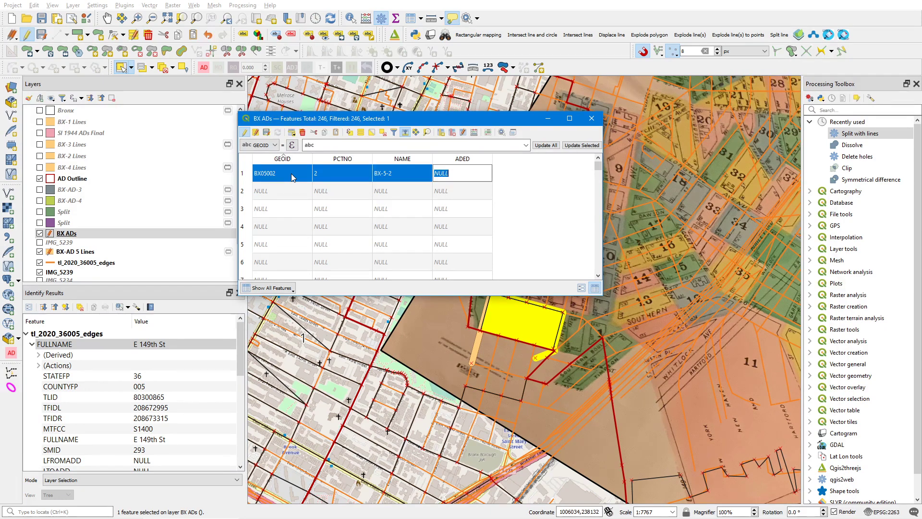
text(5/2)
double_click(338, 244)
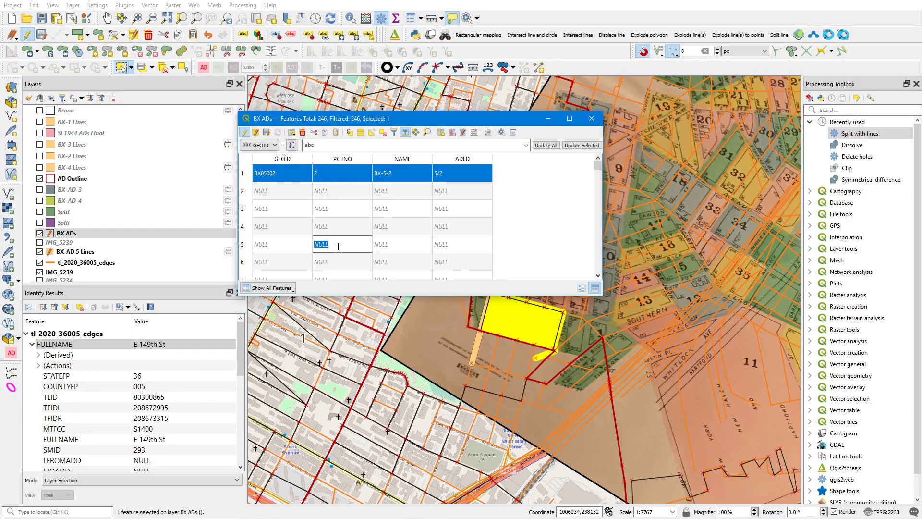
Give the district 3 polygon GEOID BX05003, PCTNO 3, NAME BX-5-3 and an ADED in the same format as district 2.
click(490, 314)
click(482, 304)
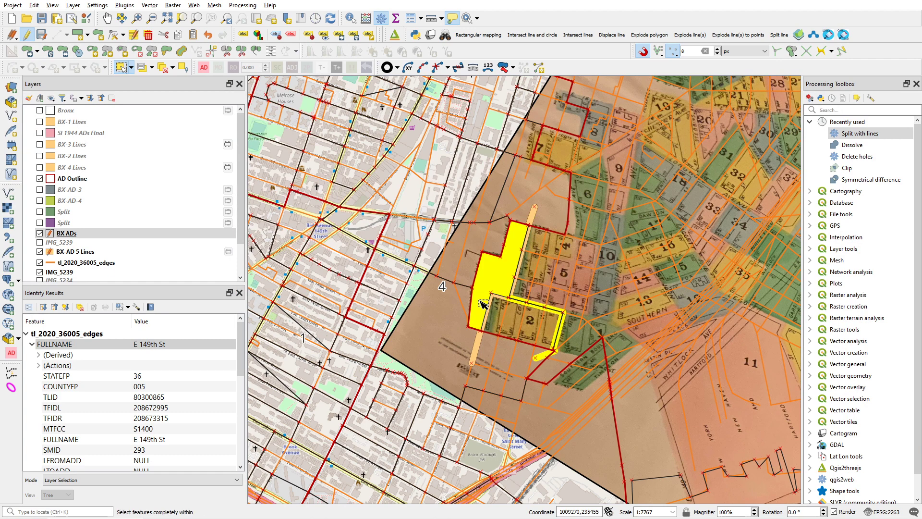
key(alt+Tab)
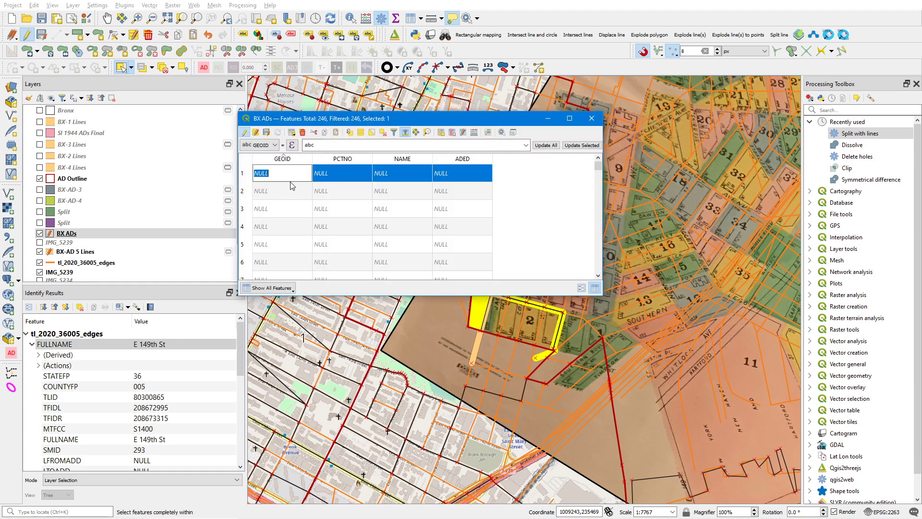
double_click(290, 180)
text(BX05003)
key(Tab)
text(3)
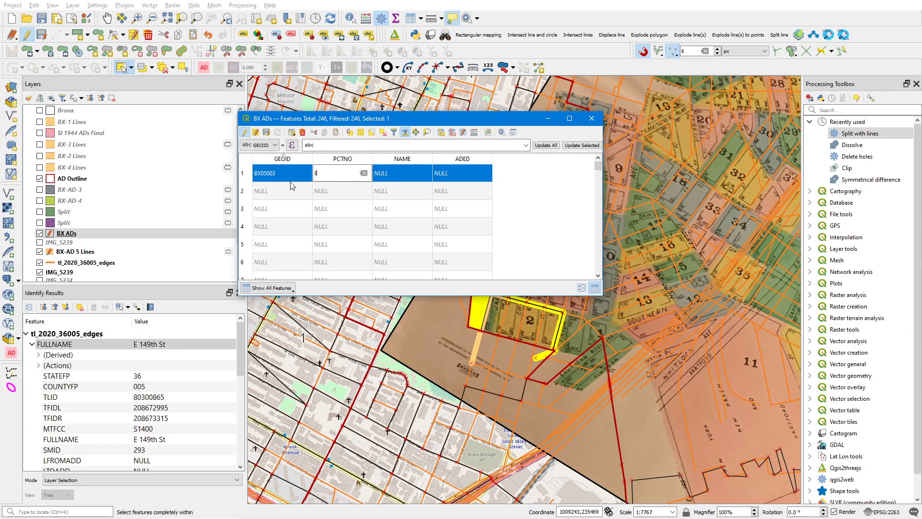
key(Tab)
text(BX-5)
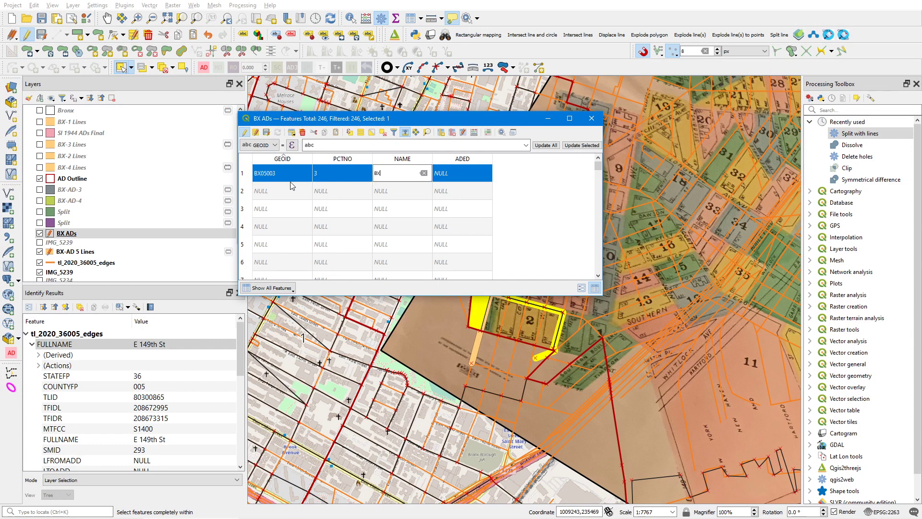
key(Tab)
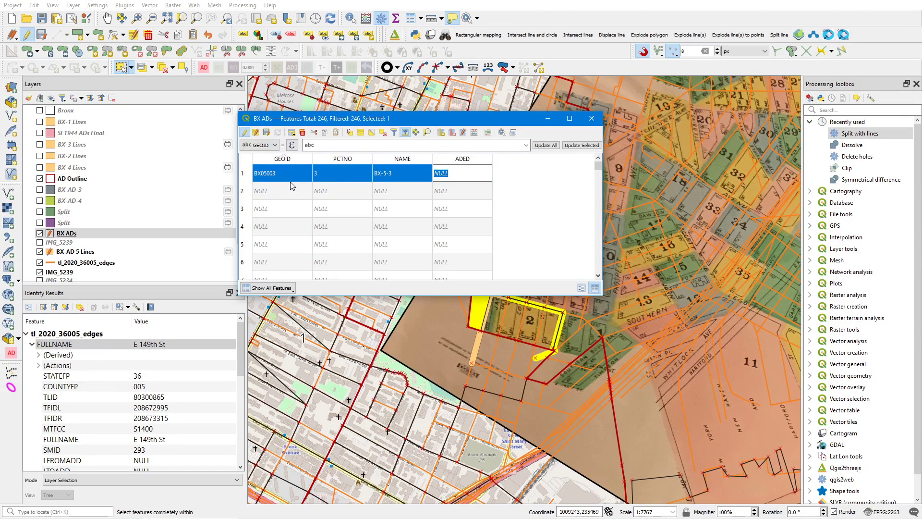
text(5)
click(549, 118)
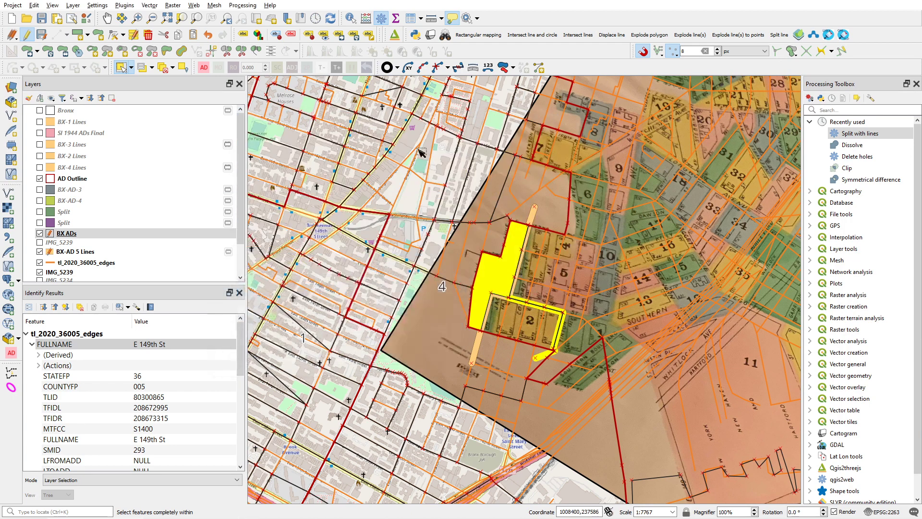
Stop editing BX ADs with the changes saved, and select its district 2 polygon.
click(33, 32)
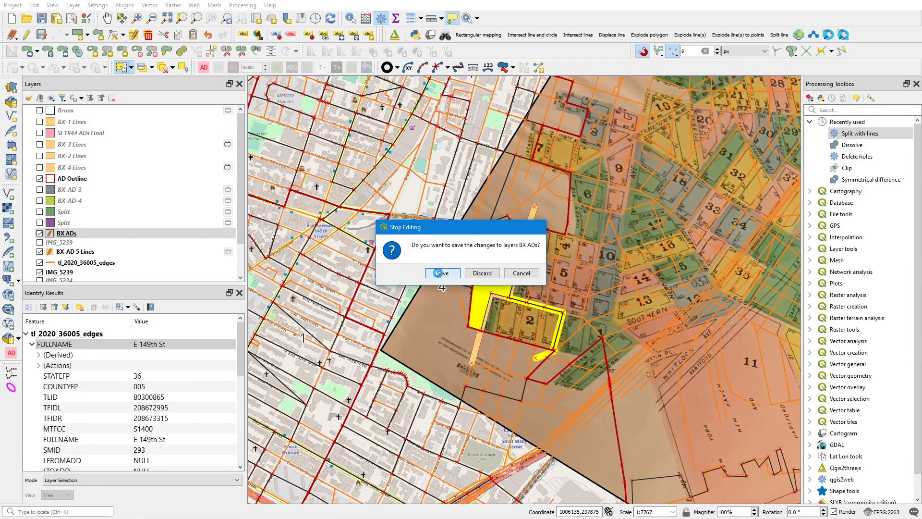
click(431, 272)
click(524, 305)
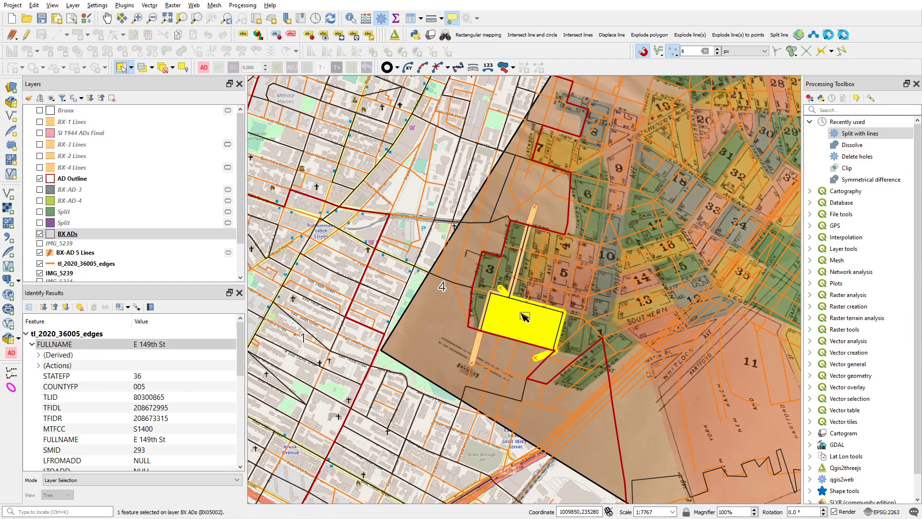
Hide the tl_2020_36005_edges street layer so the full 5th Assembly District map sheet is unobstructed.
click(137, 18)
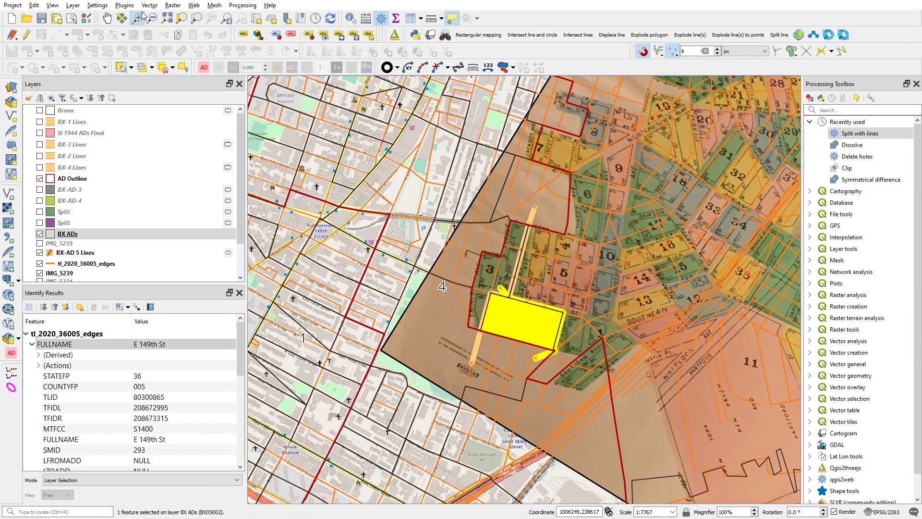
click(152, 18)
click(670, 261)
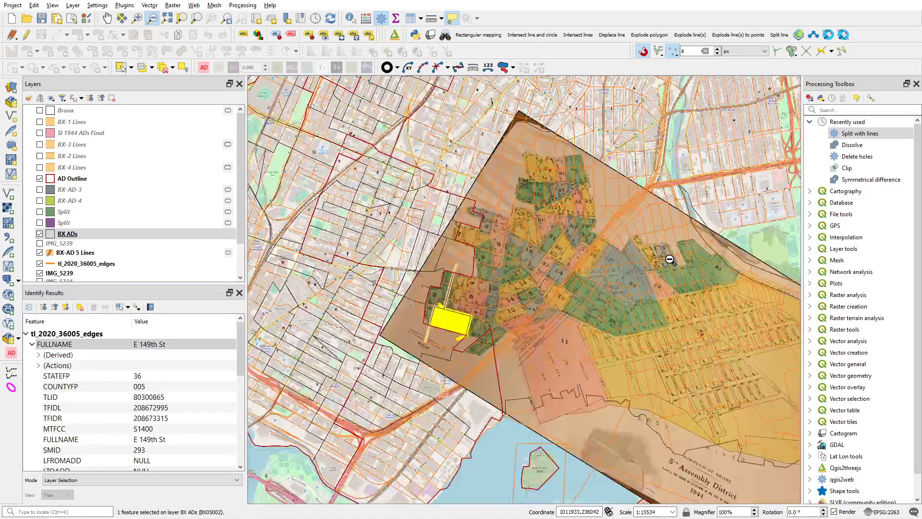
key(Right)
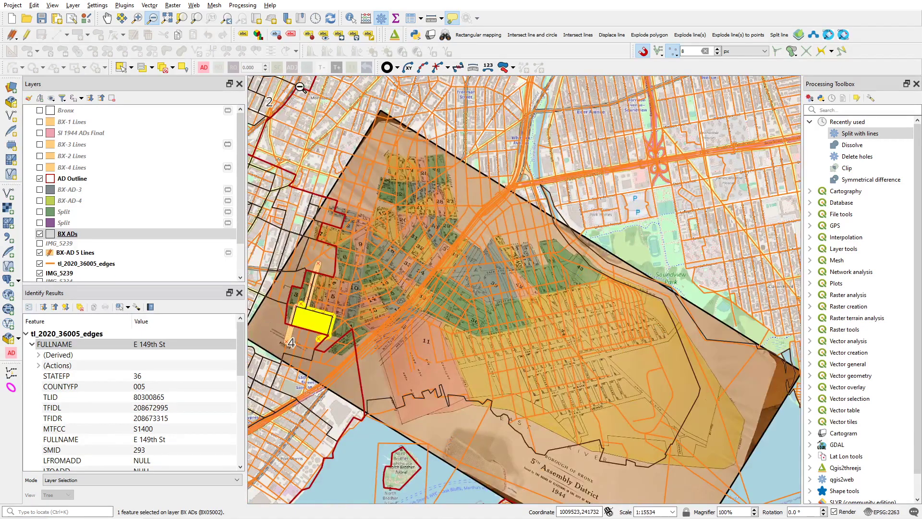
right_click(41, 263)
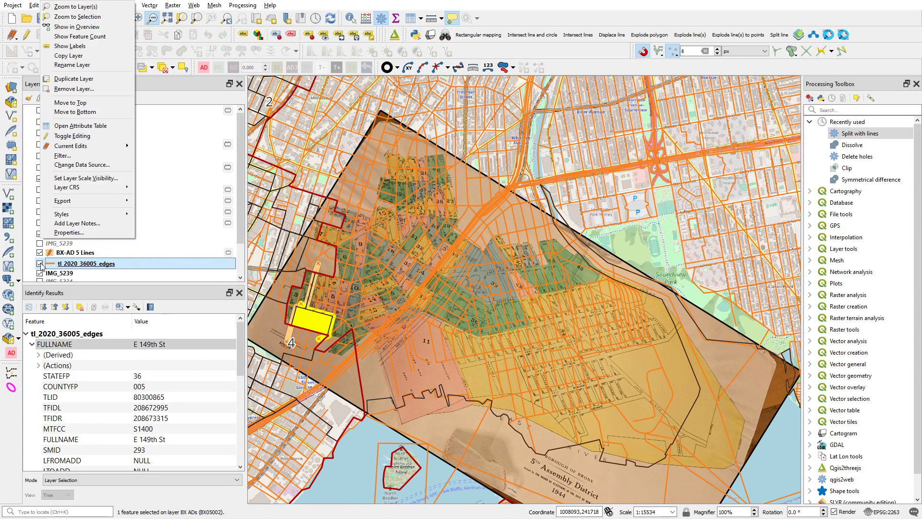
right_click(40, 264)
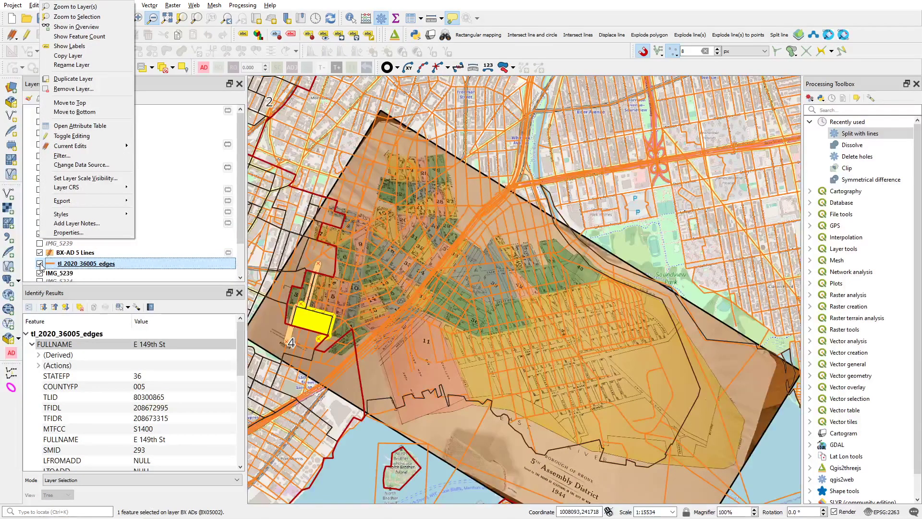
click(40, 264)
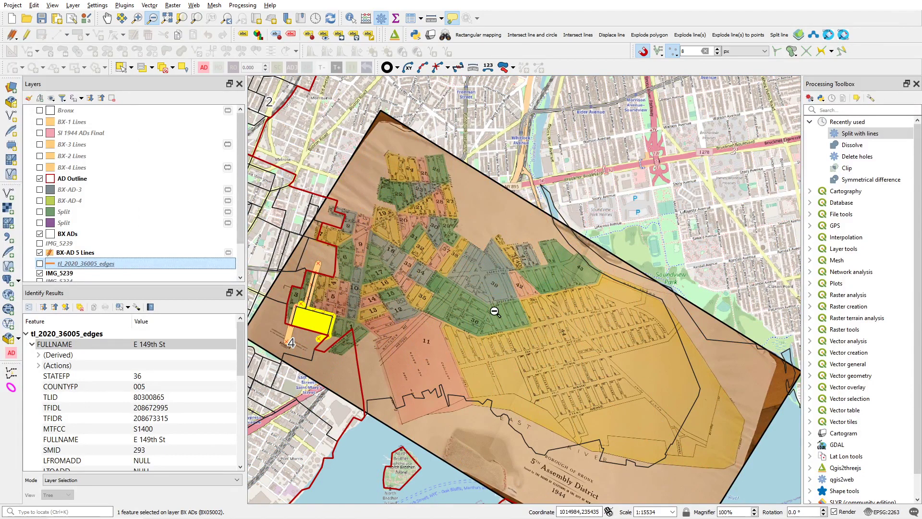
Examine the numbered election districts across the 1944 5th Assembly District map, from district 44 back to district 2.
click(137, 20)
drag(473, 215, 661, 380)
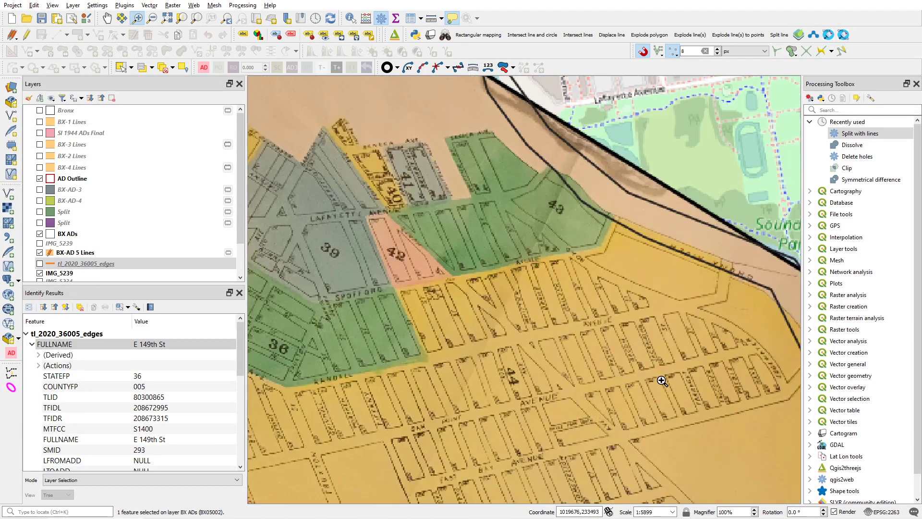
key(Left)
key(Down)
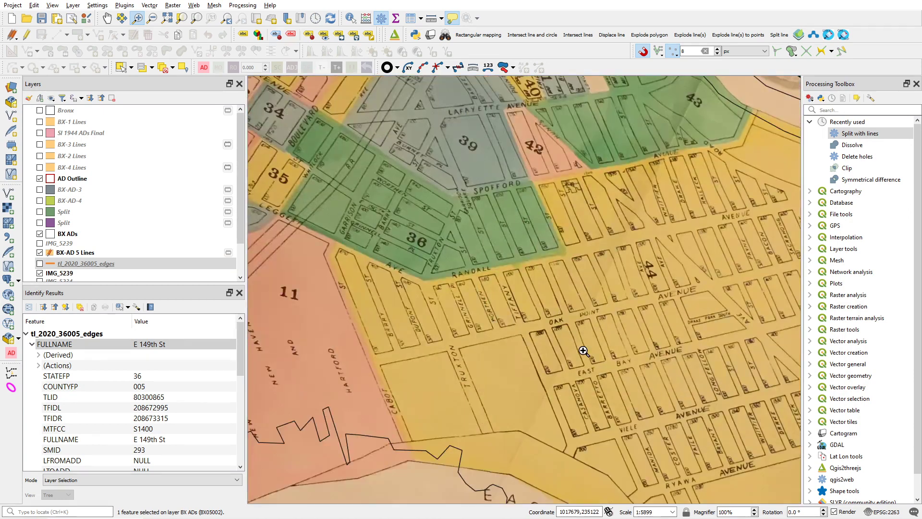
key(Left)
key(Left)
key(Up)
key(Up)
key(Up)
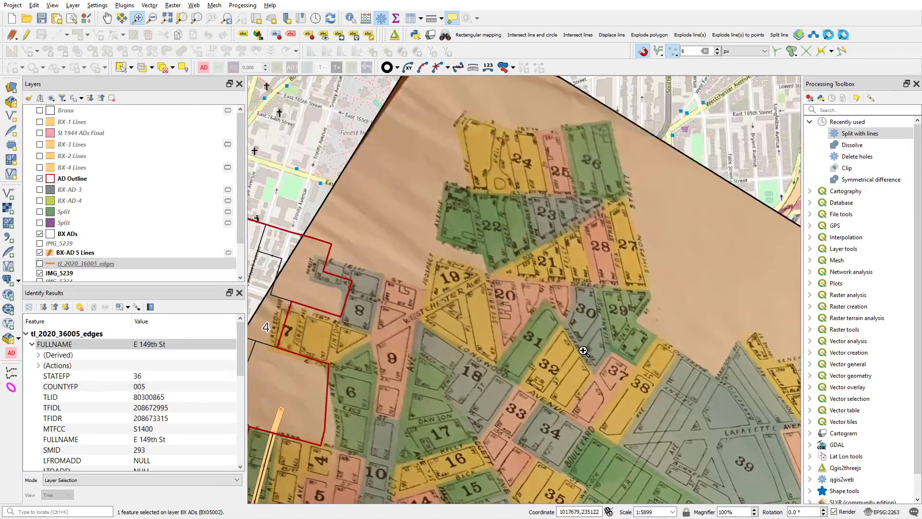
key(Left)
key(Down)
key(Down)
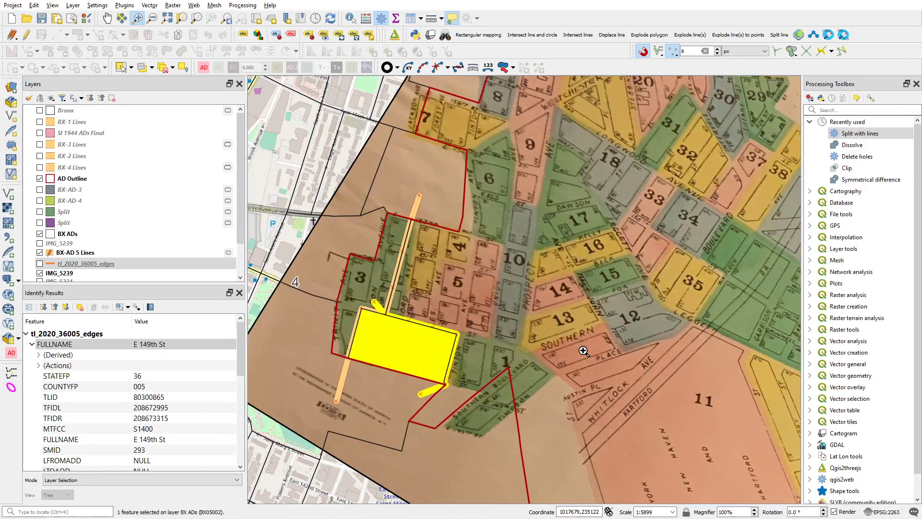